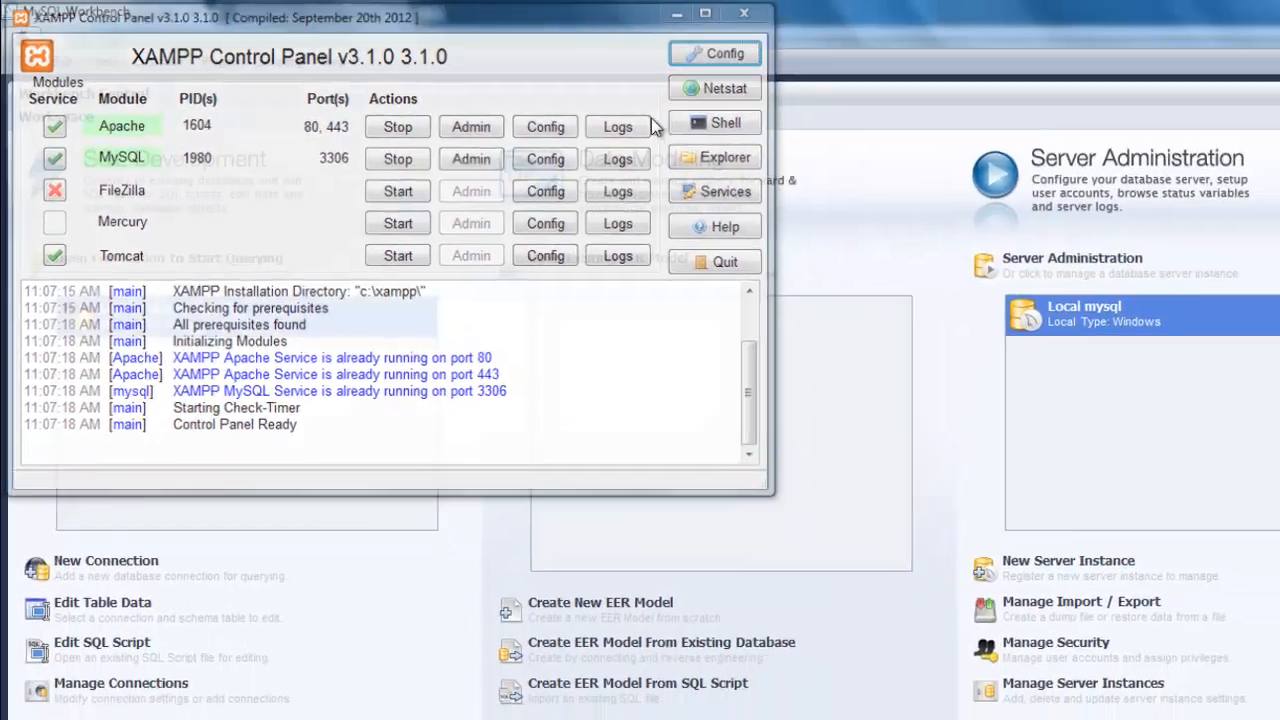
Open the Local instance mysql connection in MySQL Workbench and return to the Workbench home screen
click(908, 18)
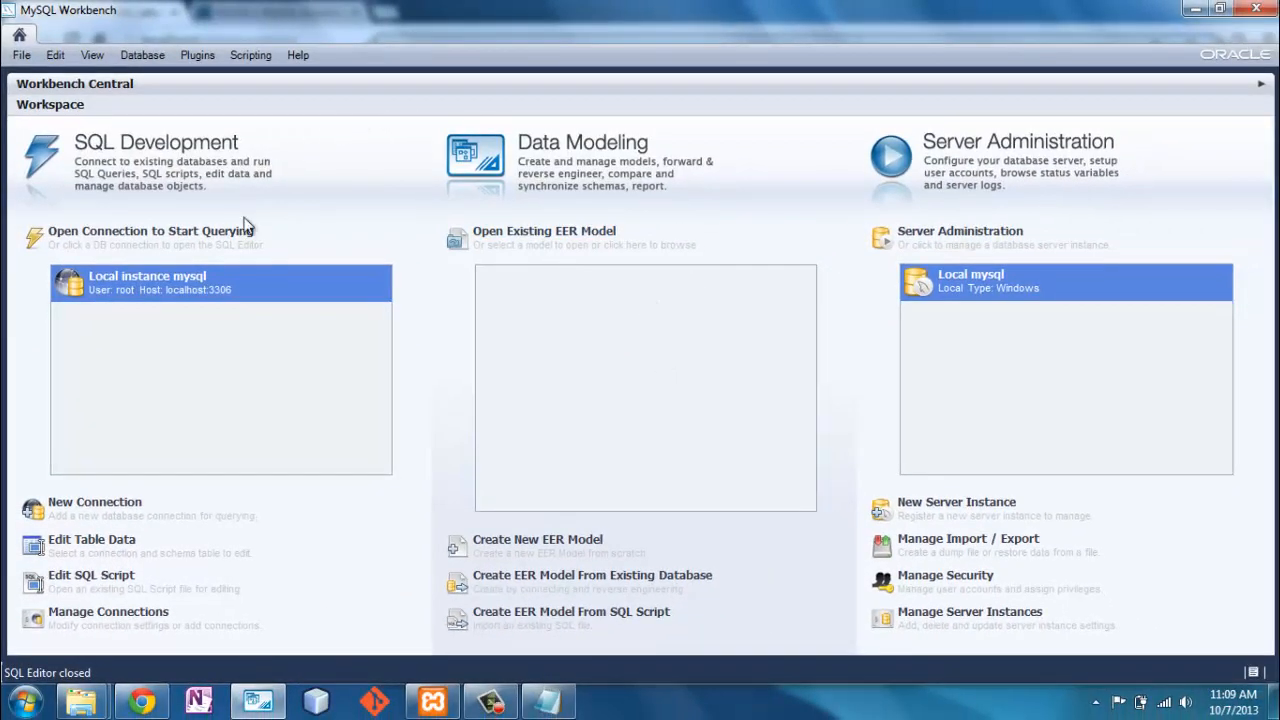
double_click(172, 293)
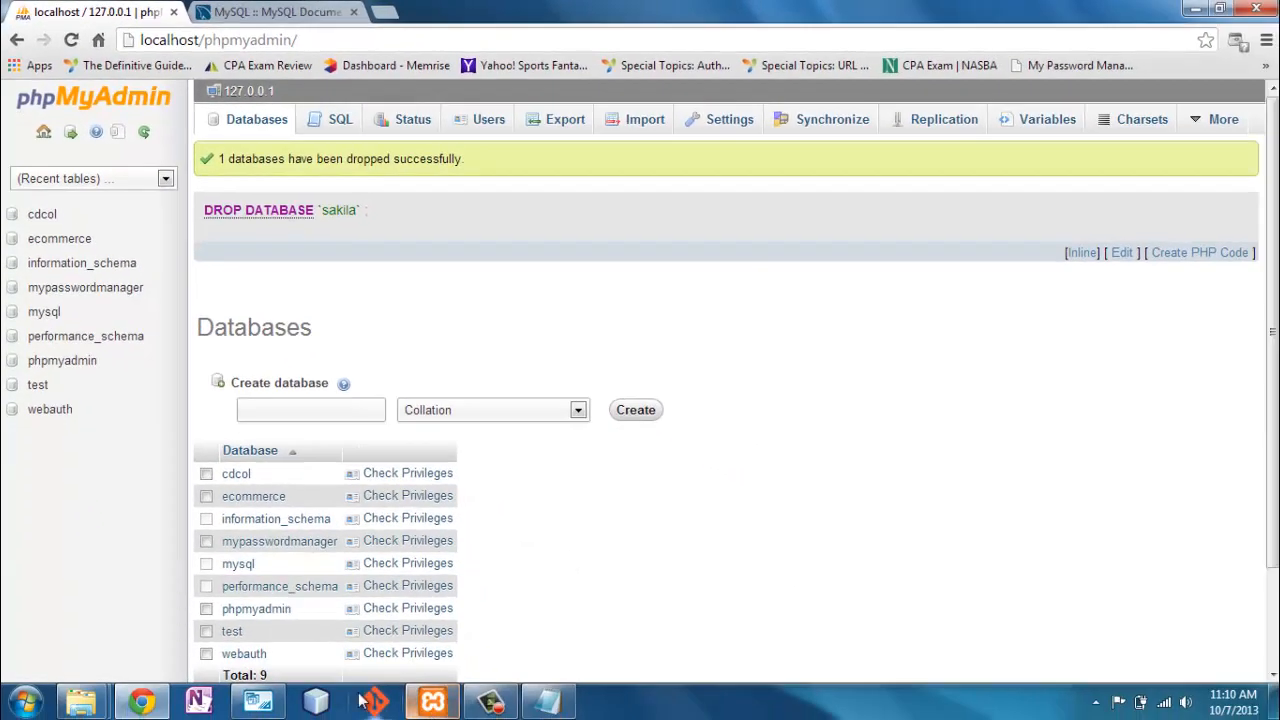
click(258, 706)
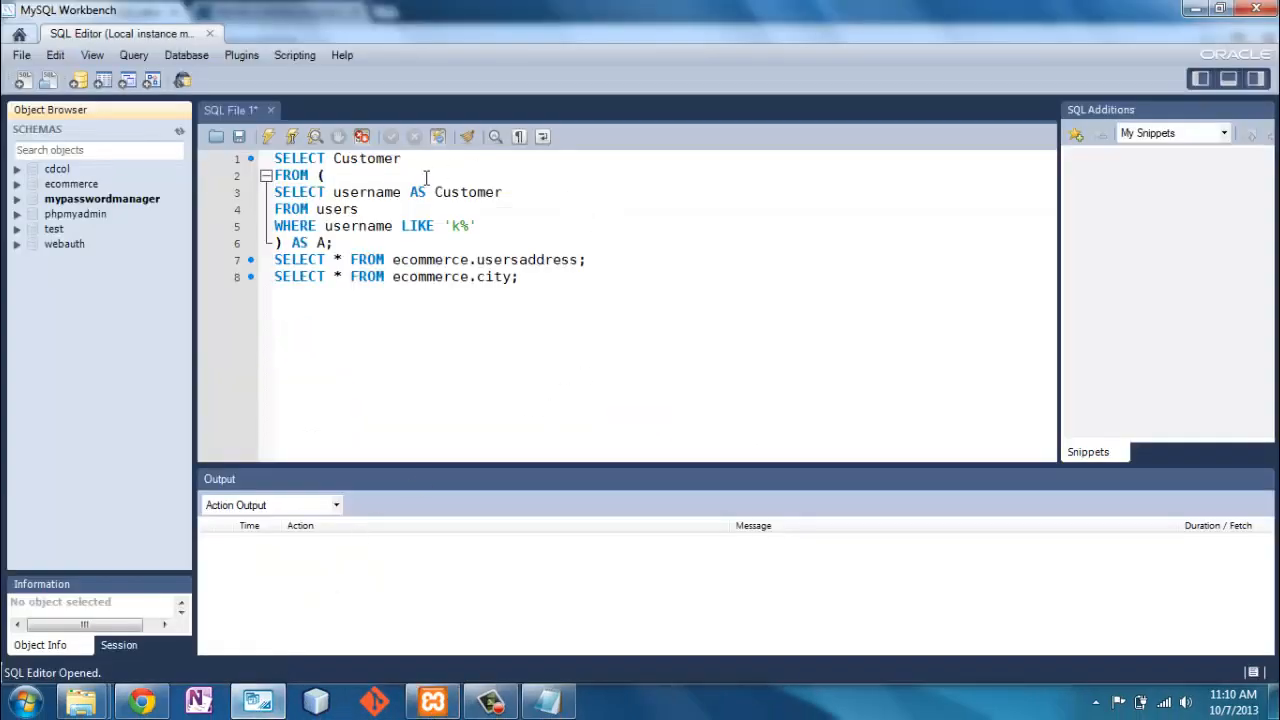
click(19, 33)
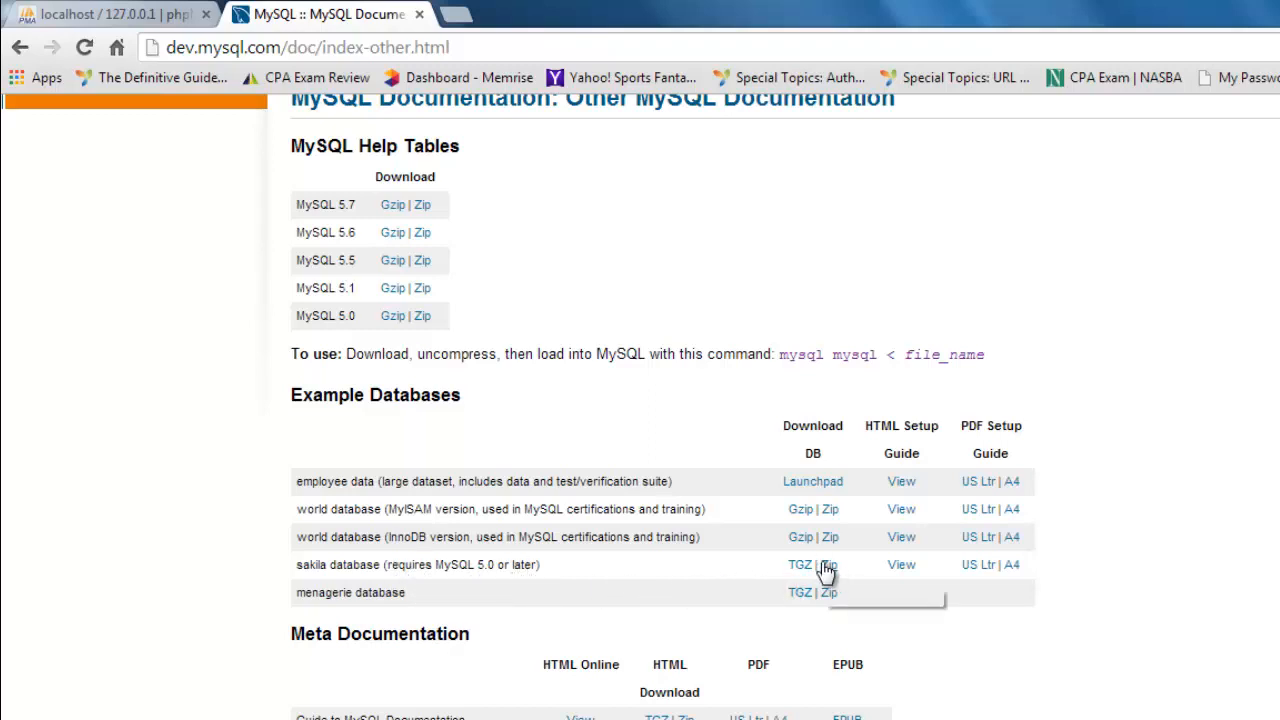
Switch to Windows Explorer, open the sakila.mwb model from the sakila-db folder in Downloads, and look over its EER diagram
key(alt+Tab)
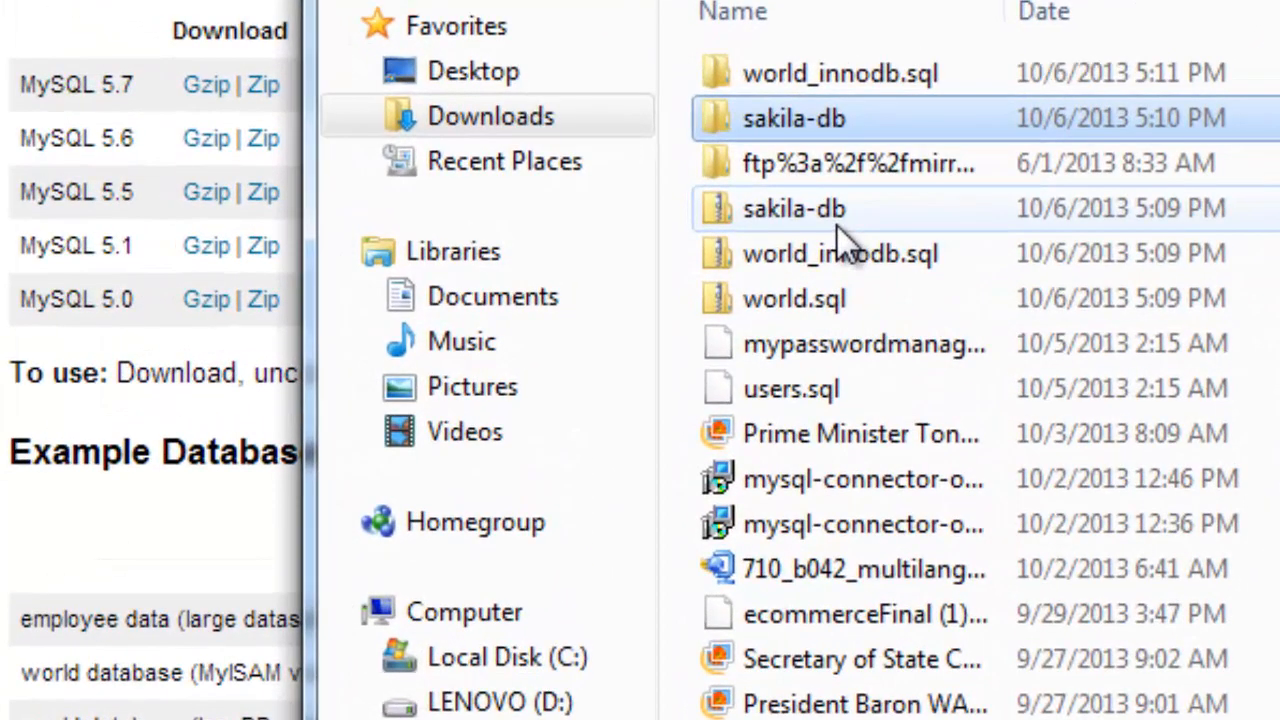
double_click(813, 122)
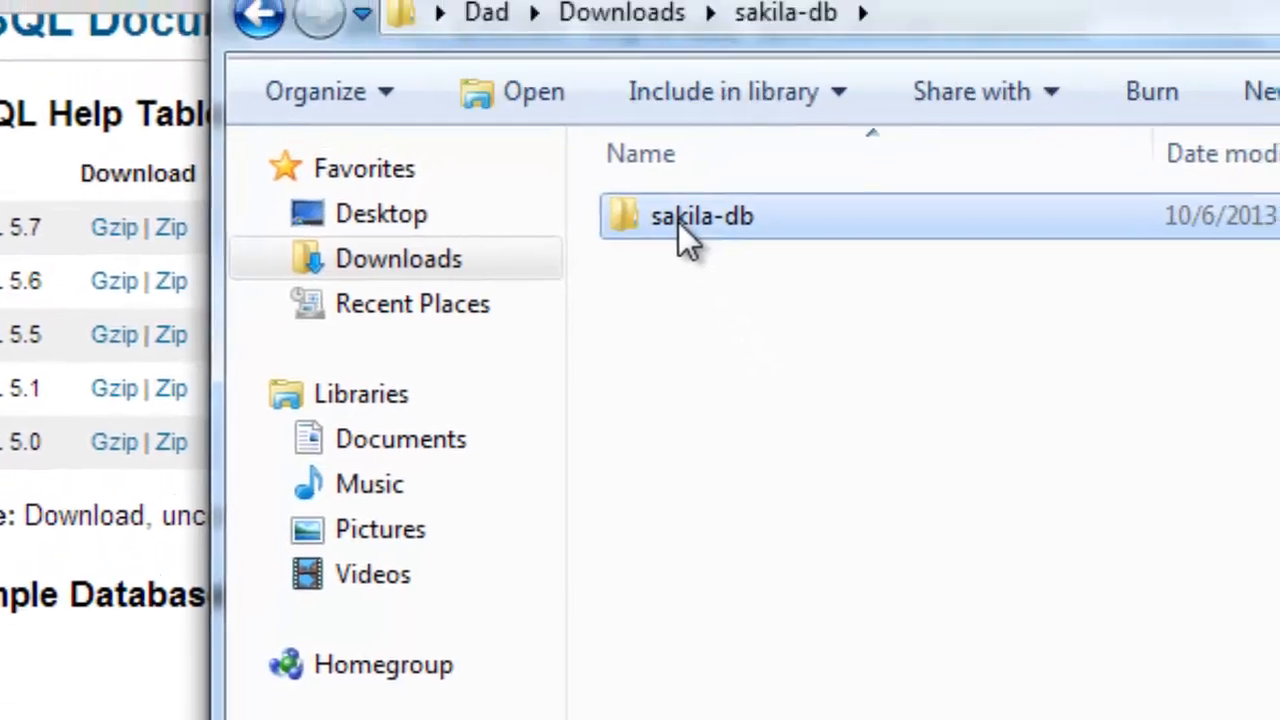
double_click(785, 78)
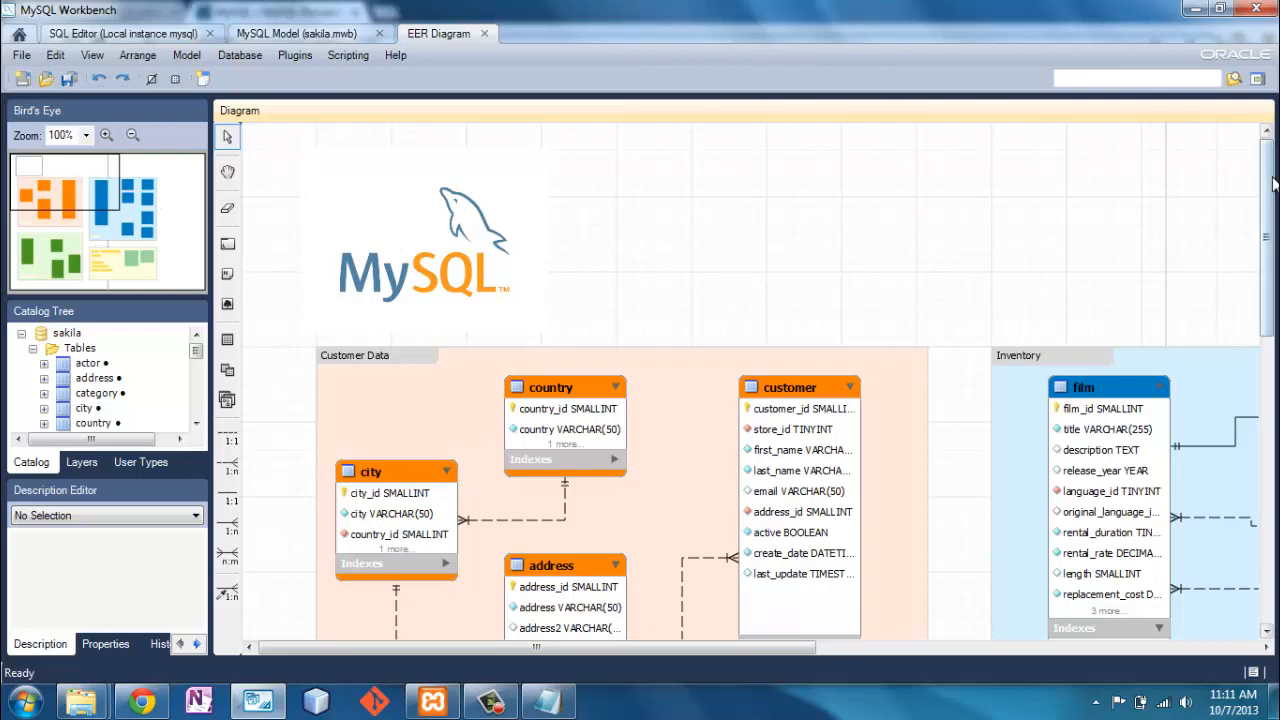
drag(1272, 183, 721, 242)
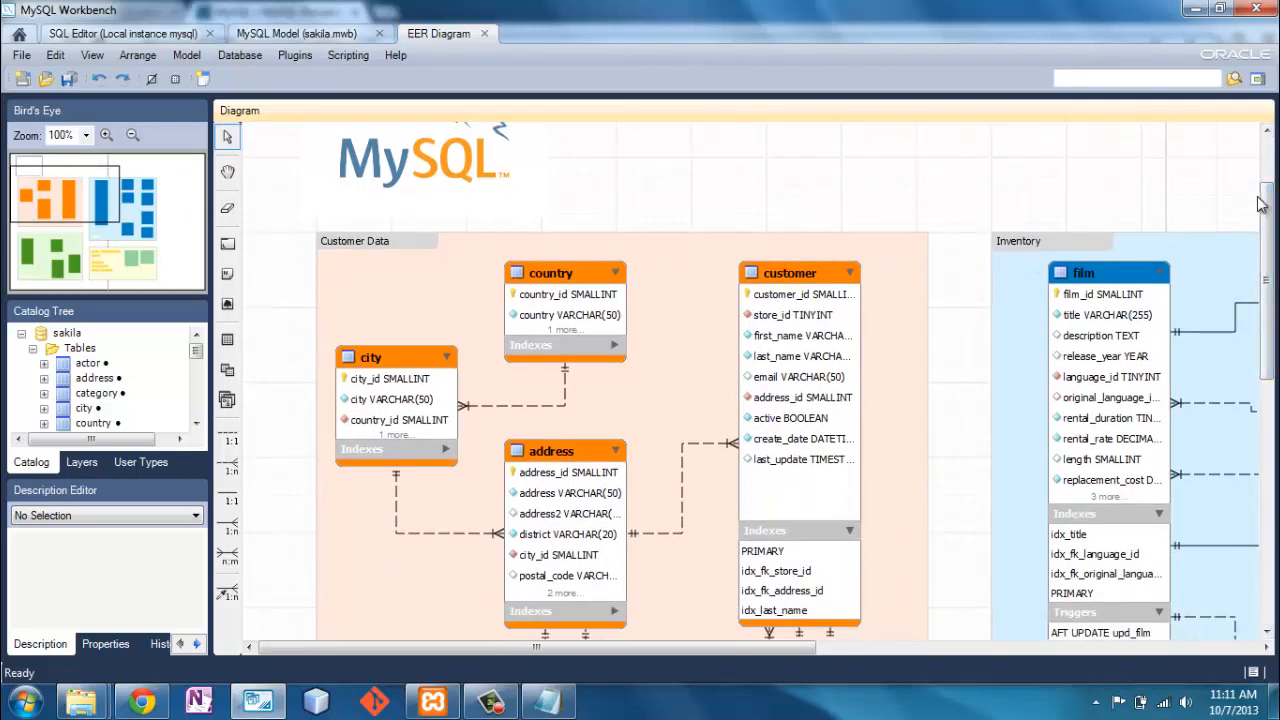
drag(1262, 203, 1220, 453)
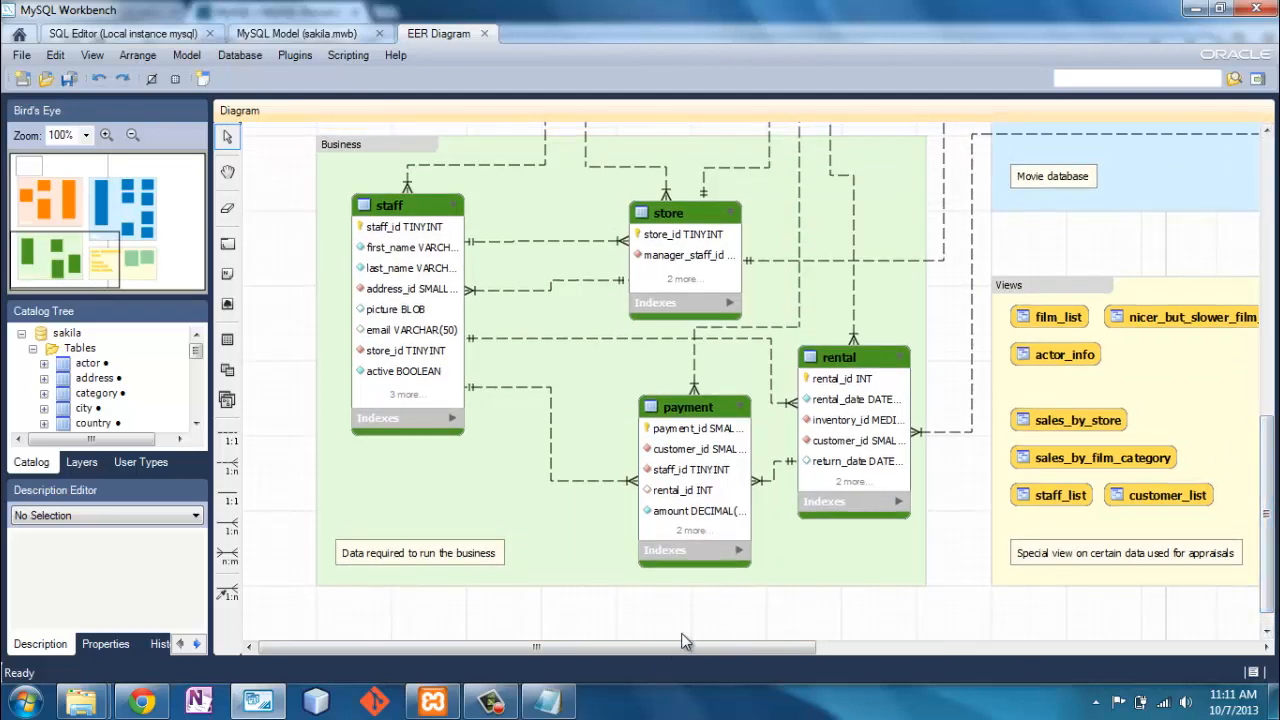
drag(686, 648, 628, 651)
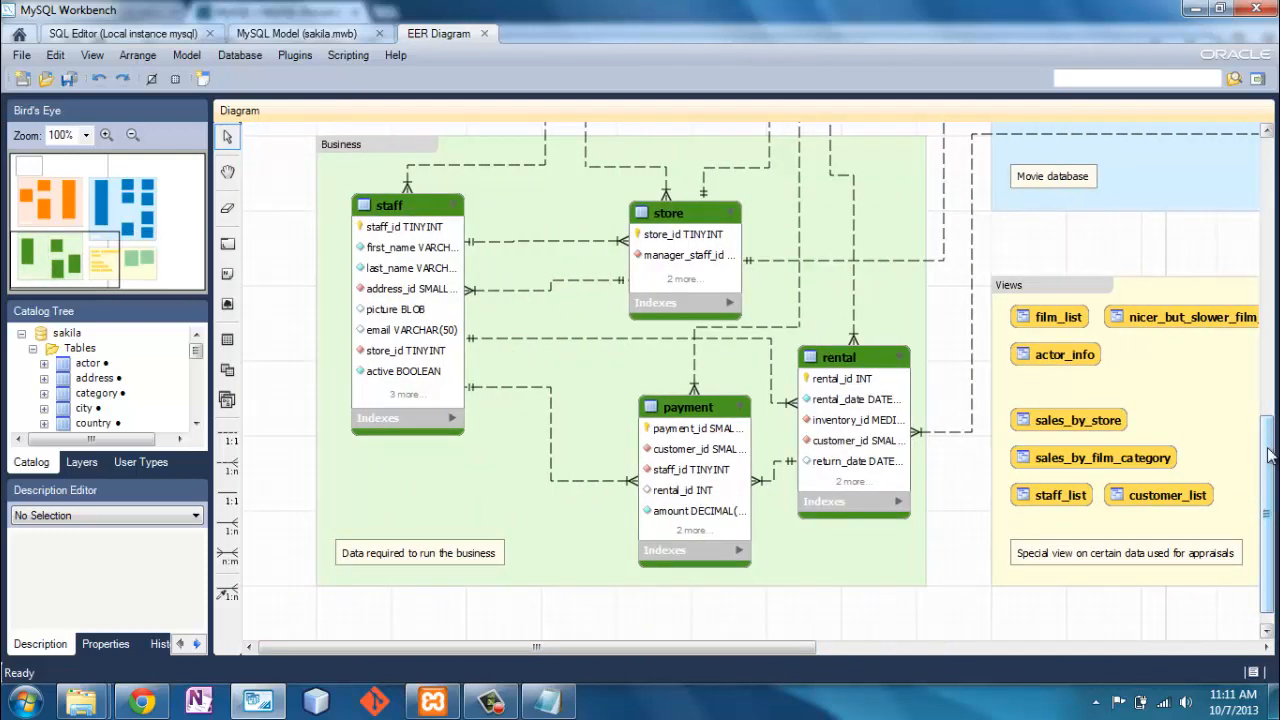
drag(1268, 455, 1268, 225)
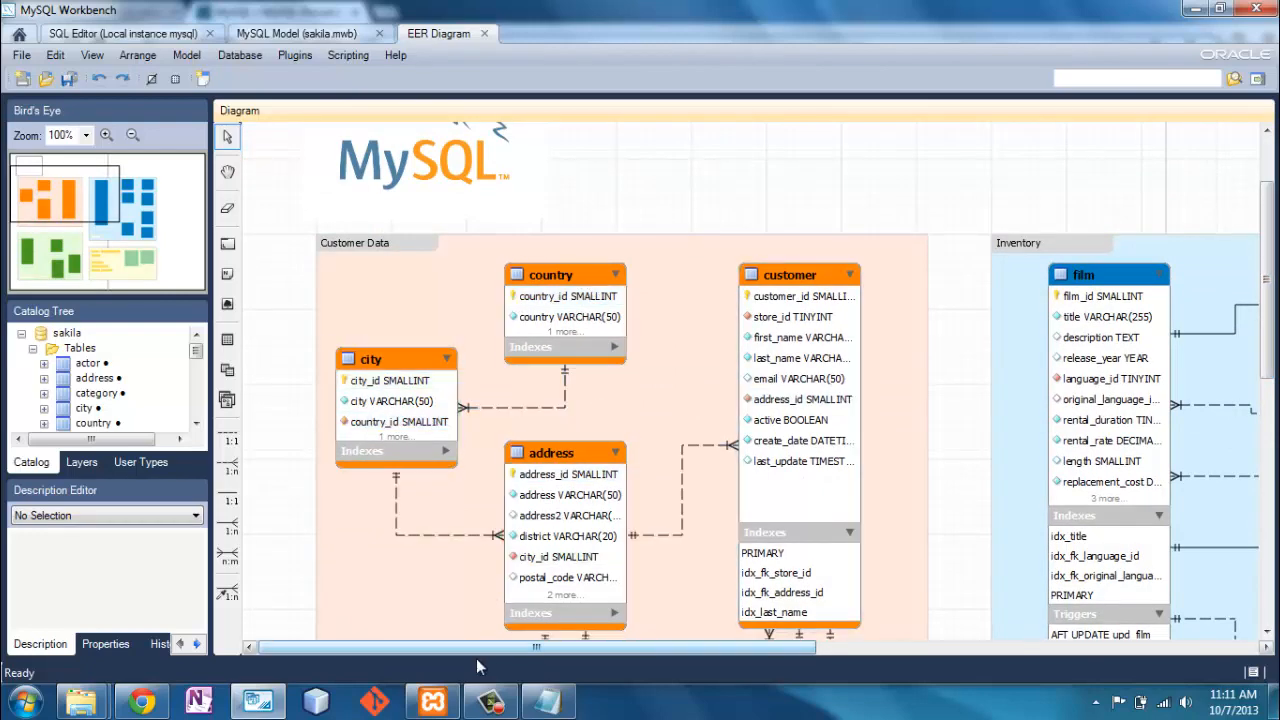
Open sakila-schema.sql from the sakila-db folder in NetBeans and close the Start Page
click(81, 700)
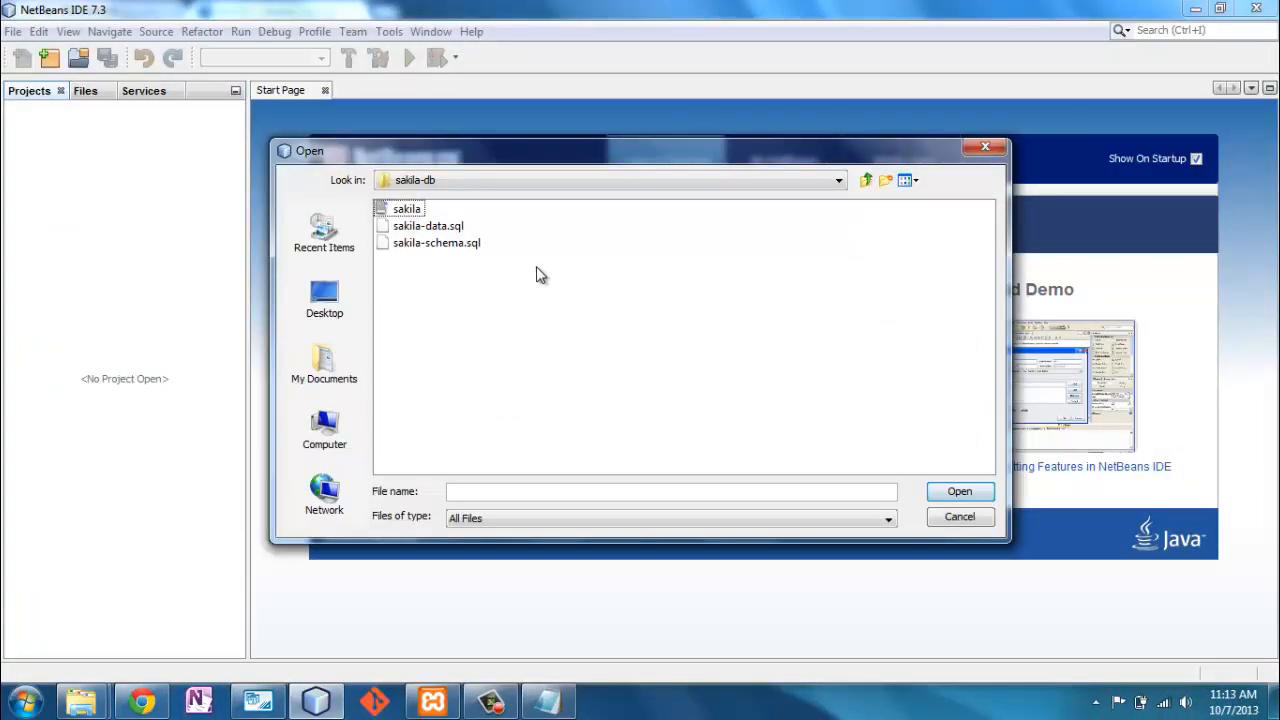
double_click(463, 243)
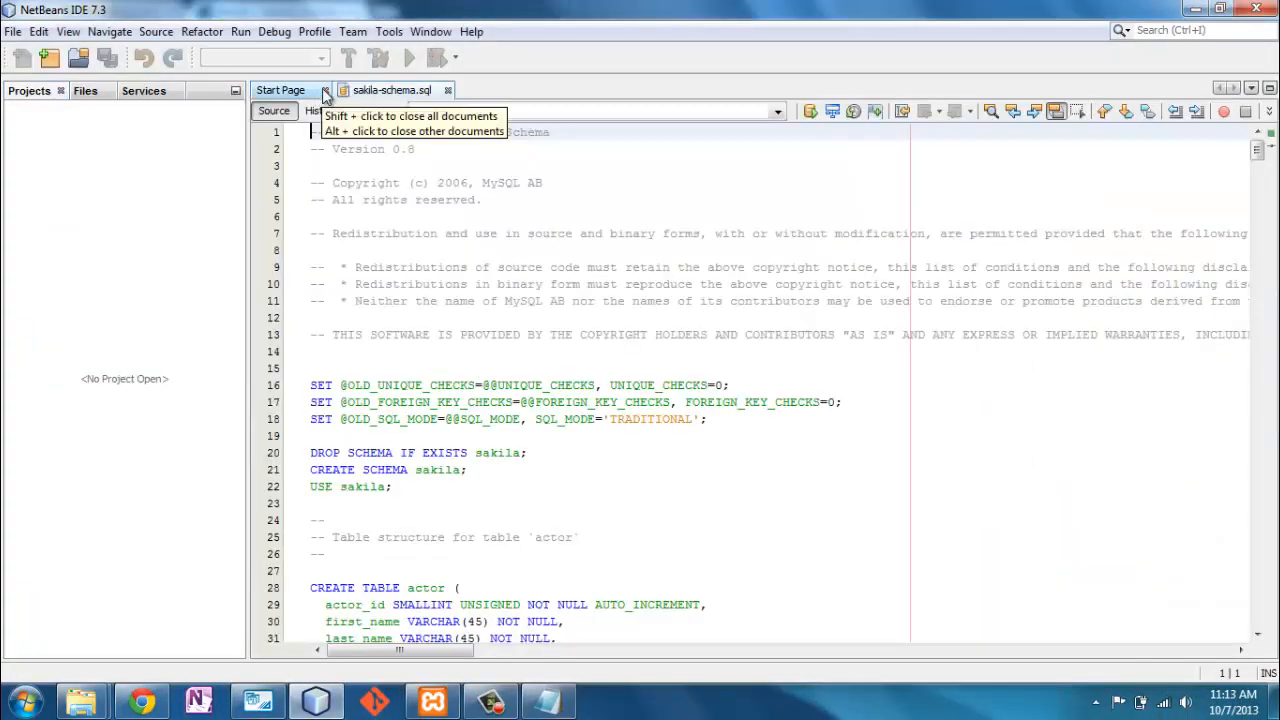
click(324, 90)
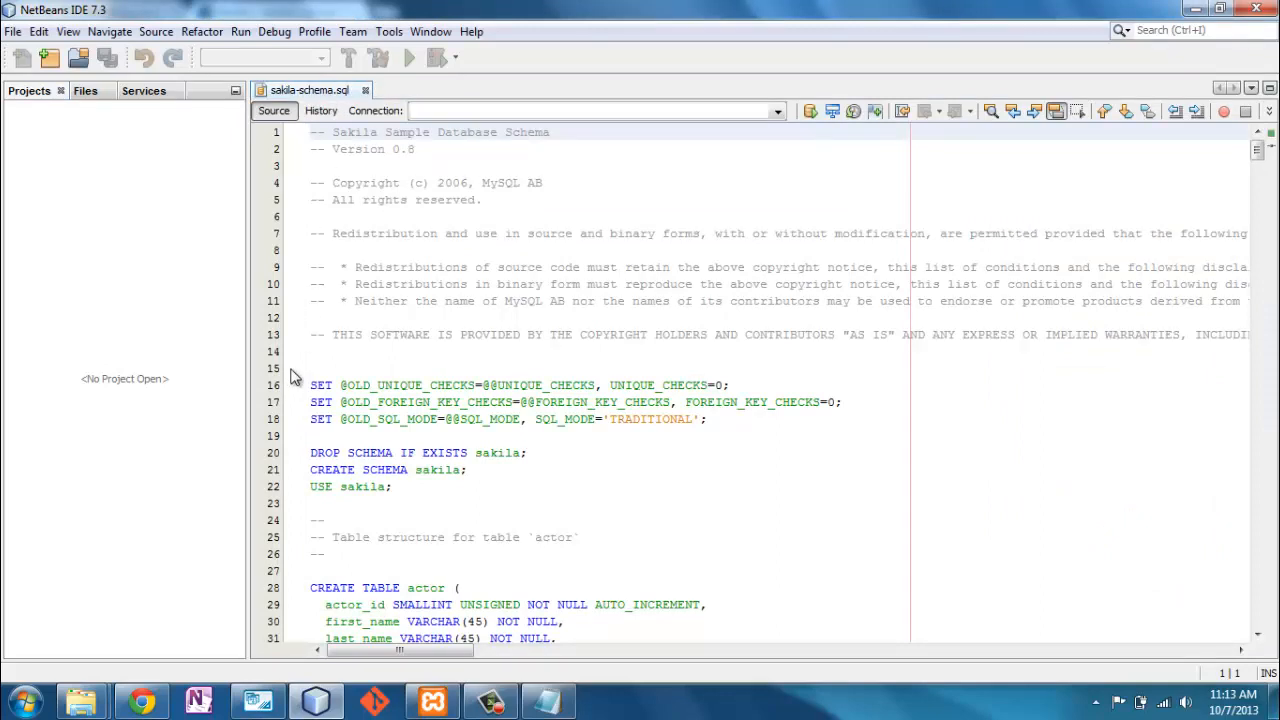
Examine the schema creation statements and table definitions in the sakila-schema.sql script
scroll(310, 345, down, 3)
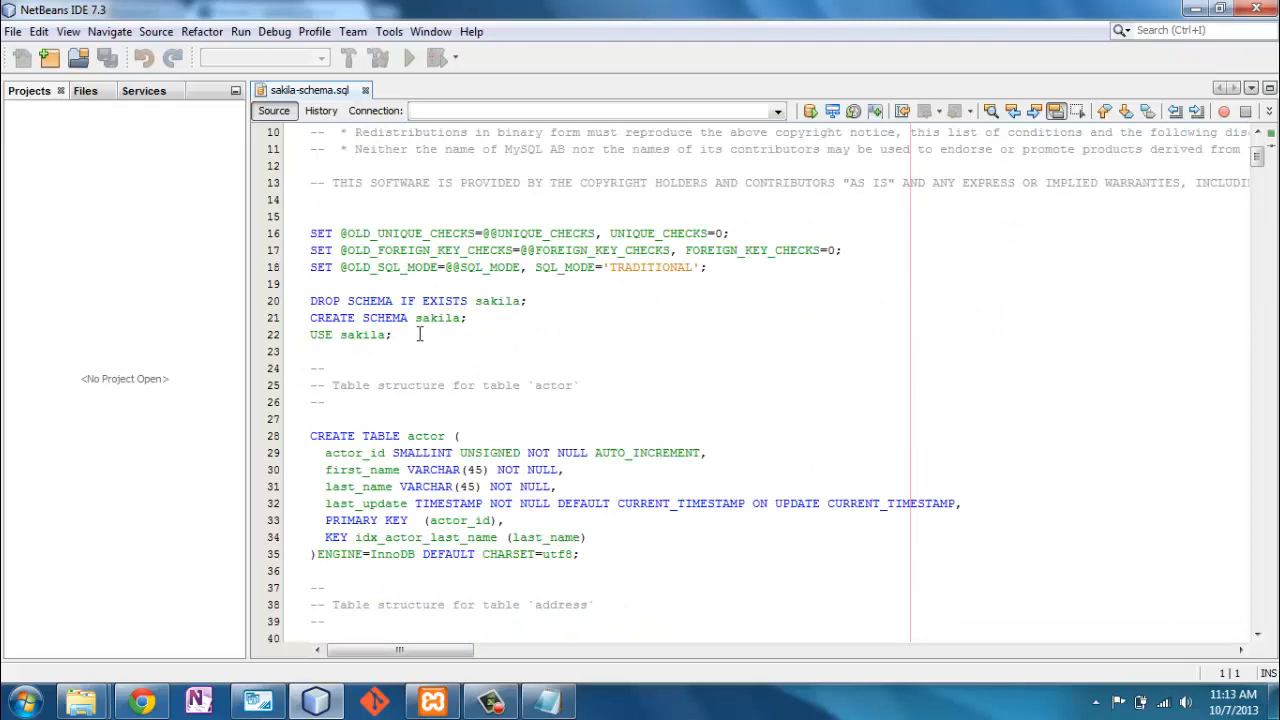
scroll(416, 354, down, 3)
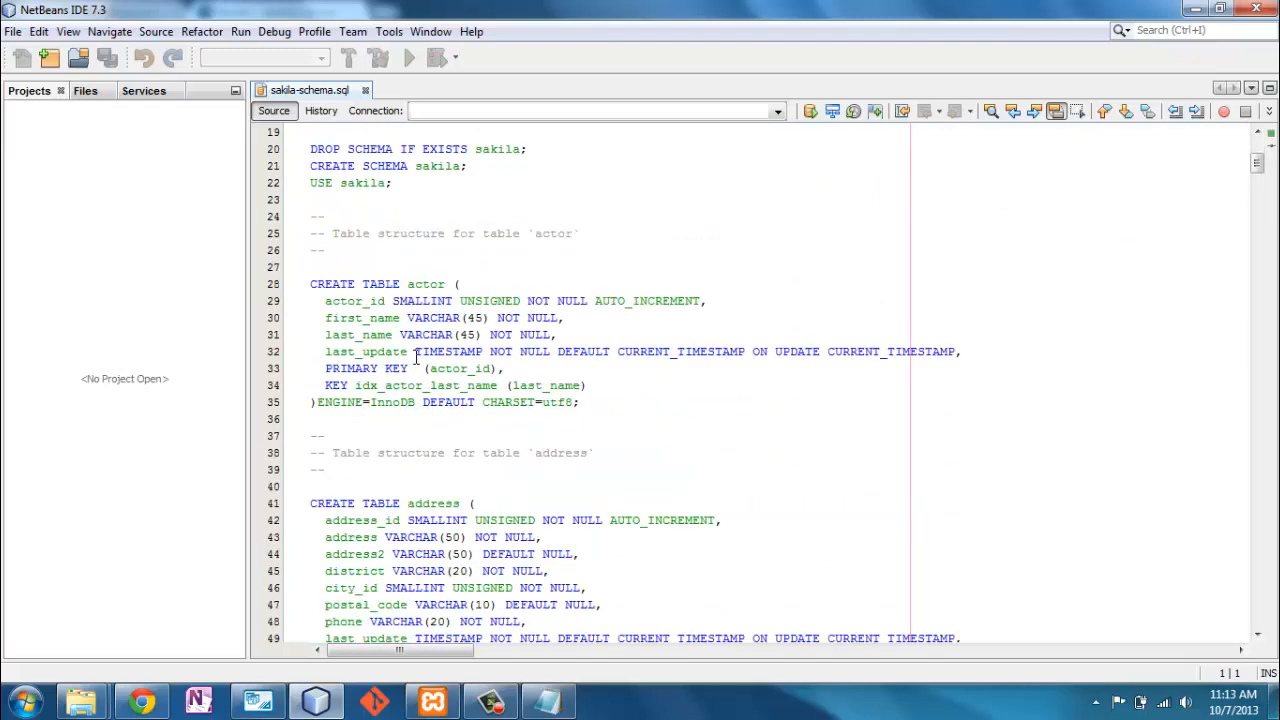
scroll(416, 356, down, 13)
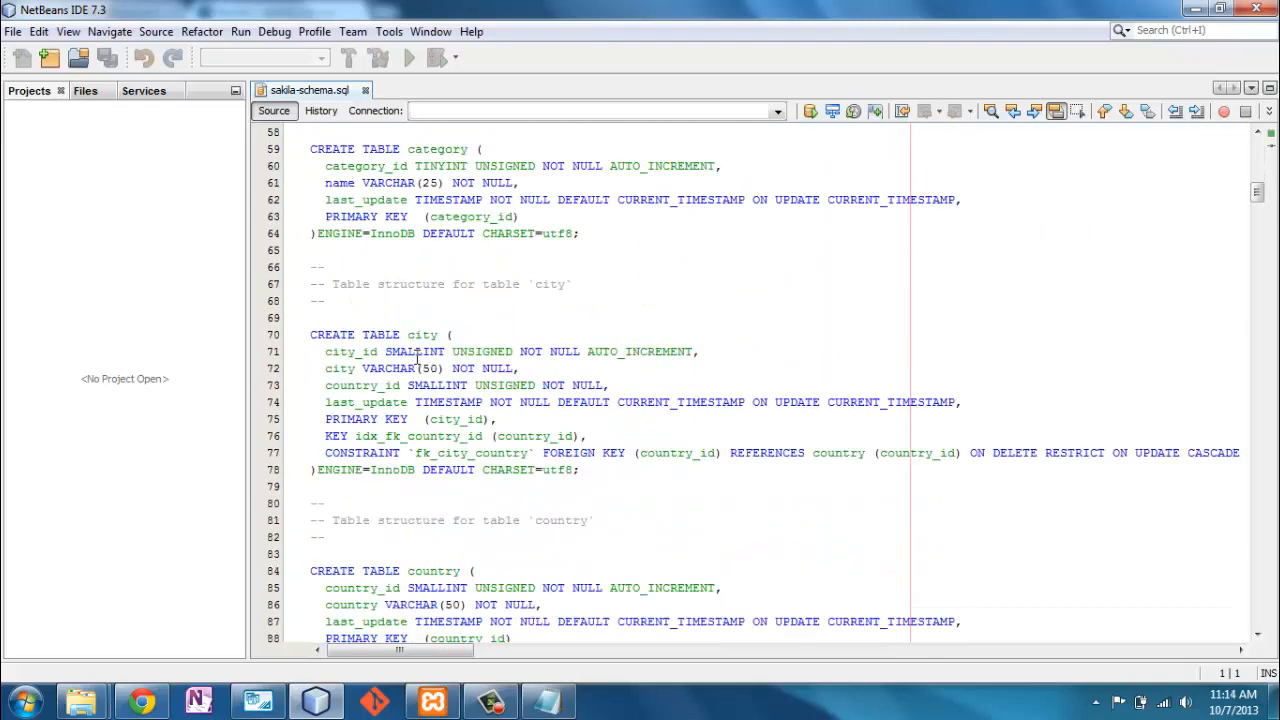
scroll(416, 358, down, 3)
scroll(416, 356, down, 11)
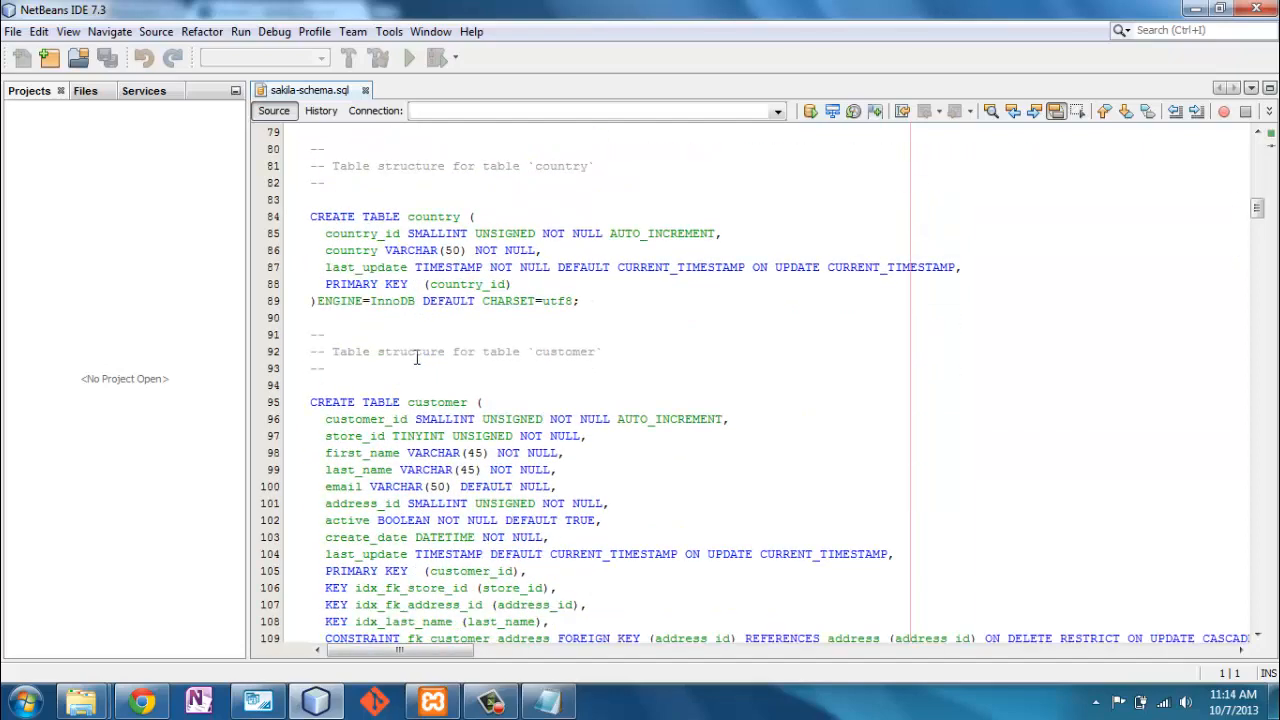
scroll(416, 356, down, 10)
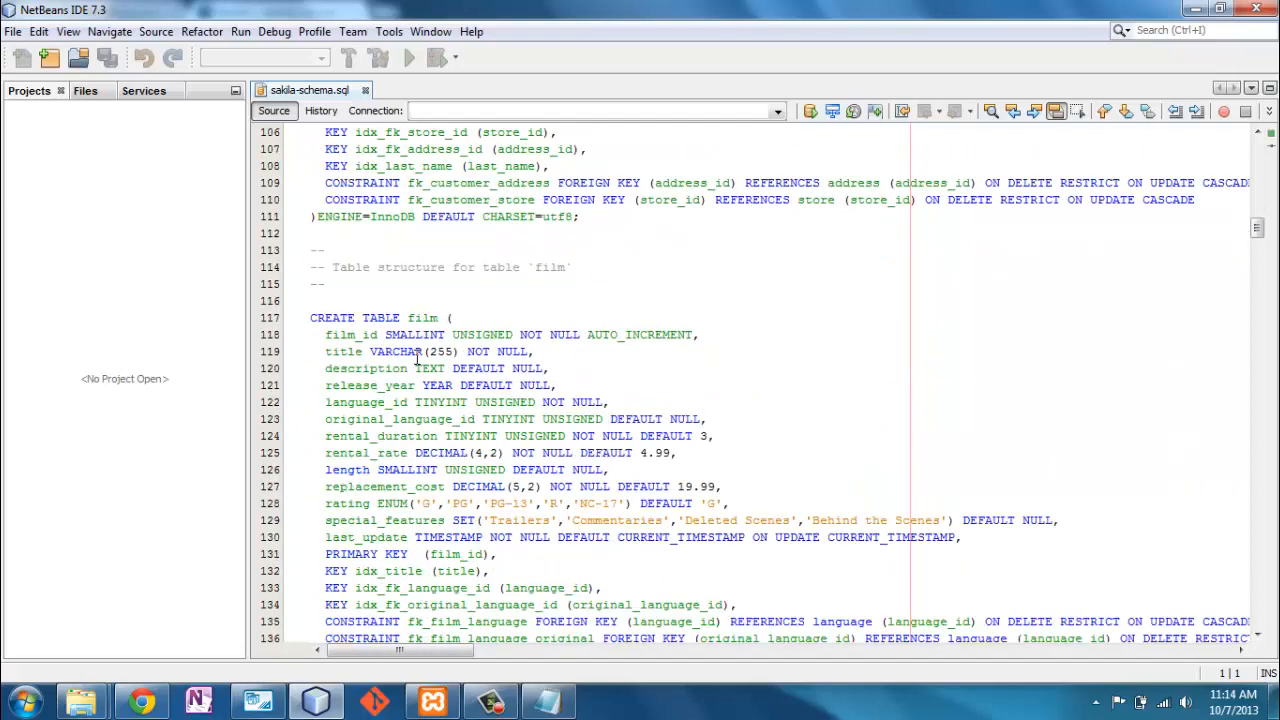
scroll(416, 358, down, 4)
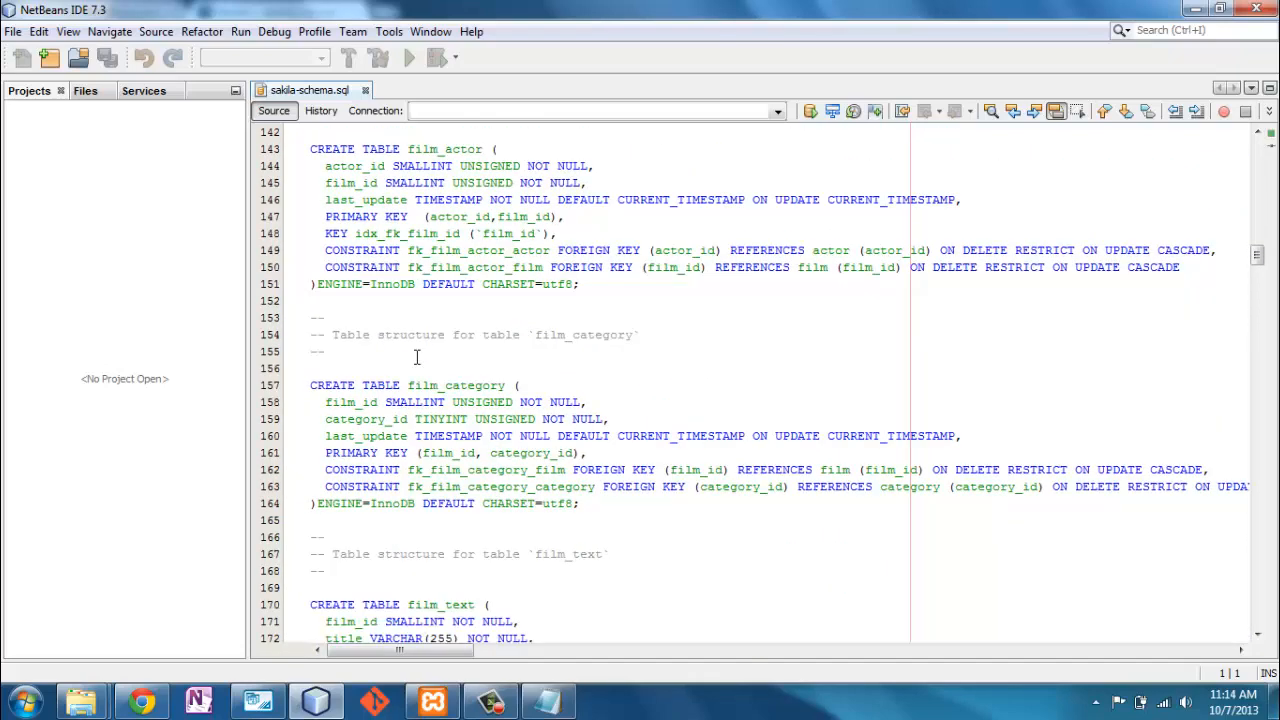
scroll(416, 358, up, 9)
scroll(416, 358, up, 18)
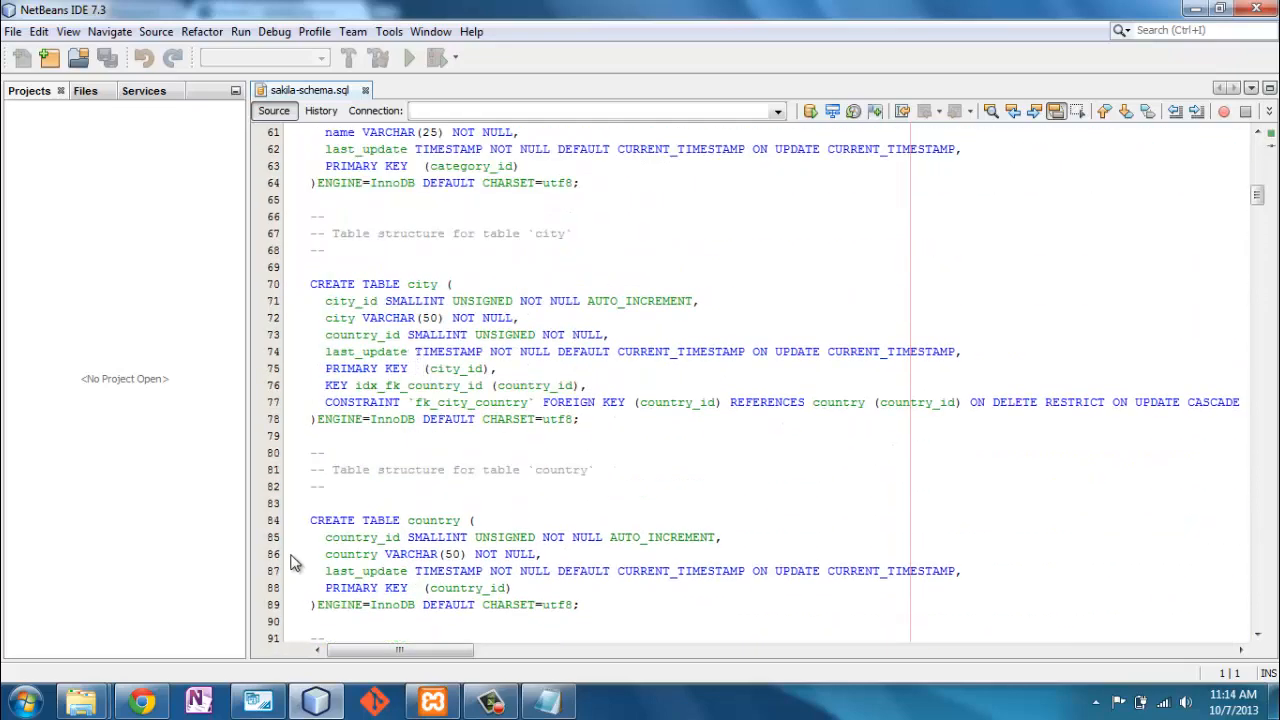
Switch to phpMyAdmin in Chrome and open the import page for the current server
click(145, 705)
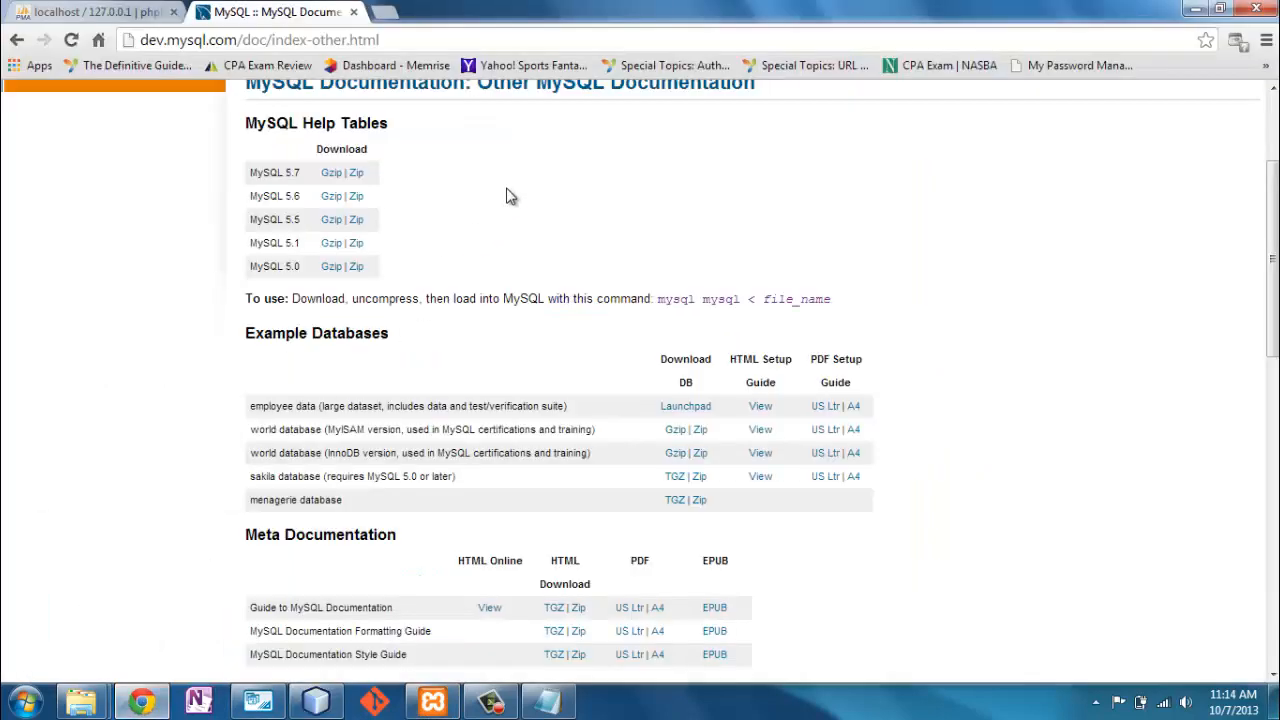
click(134, 12)
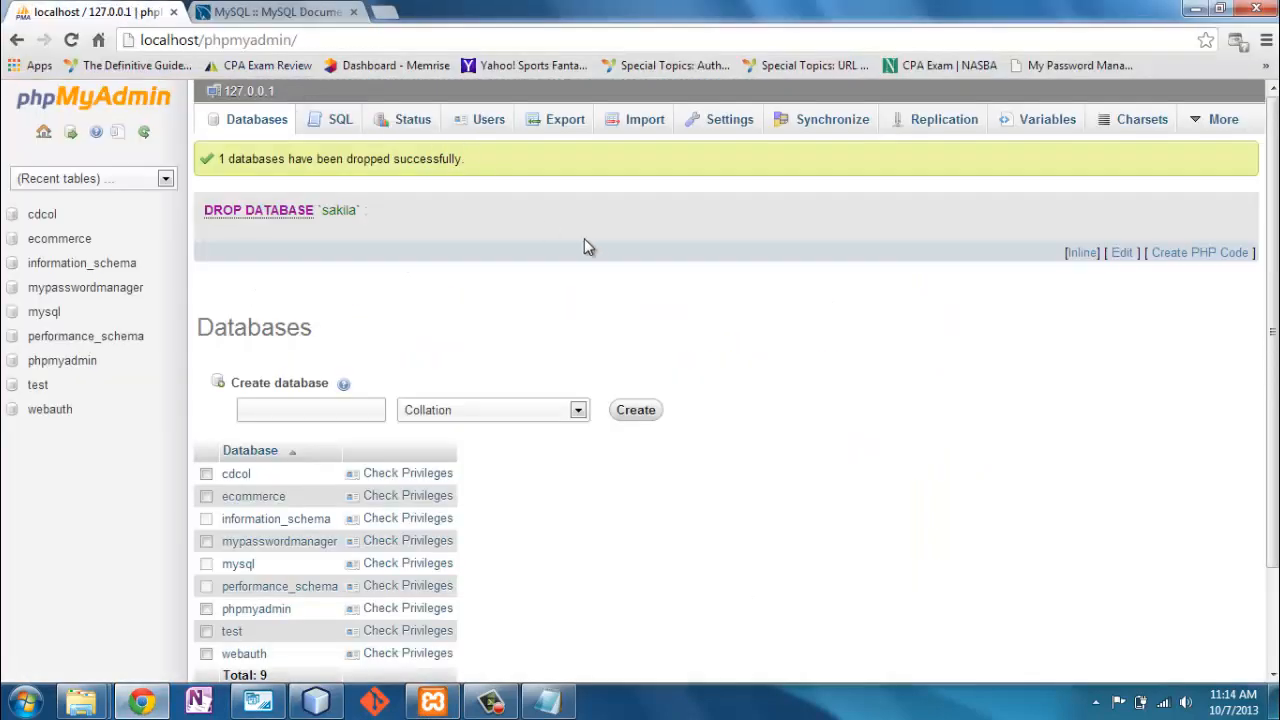
click(645, 119)
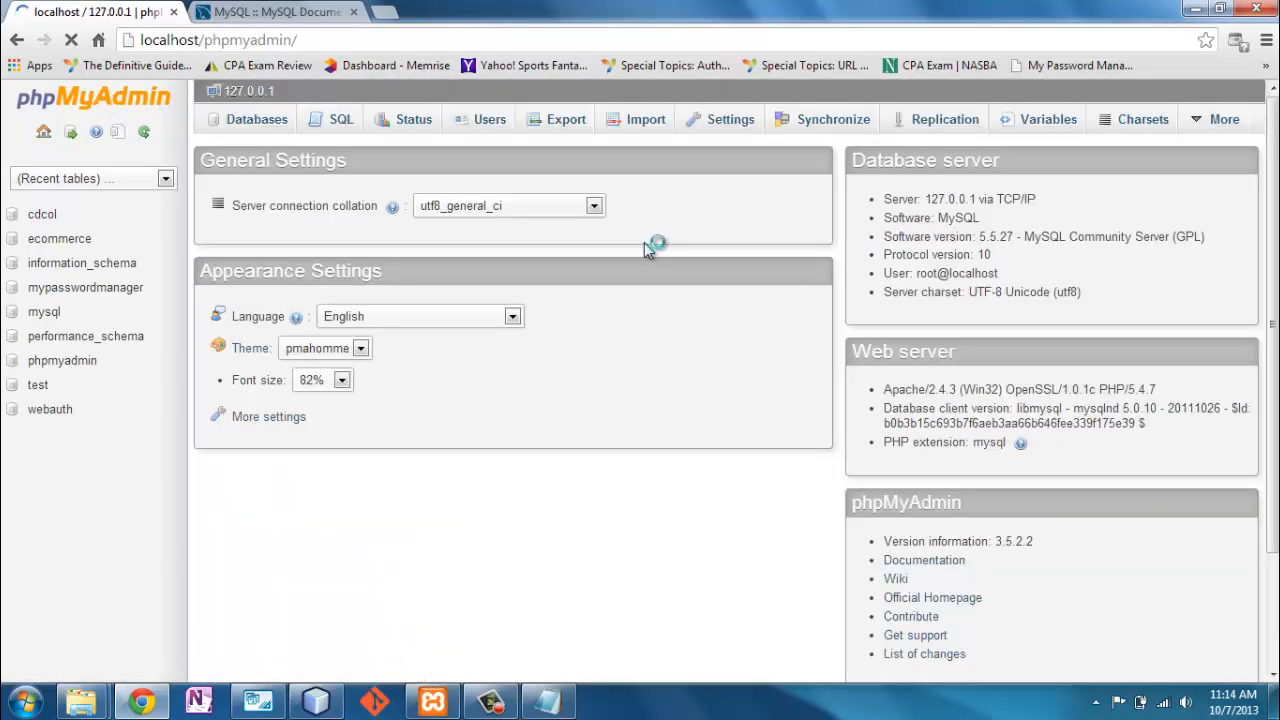
click(646, 120)
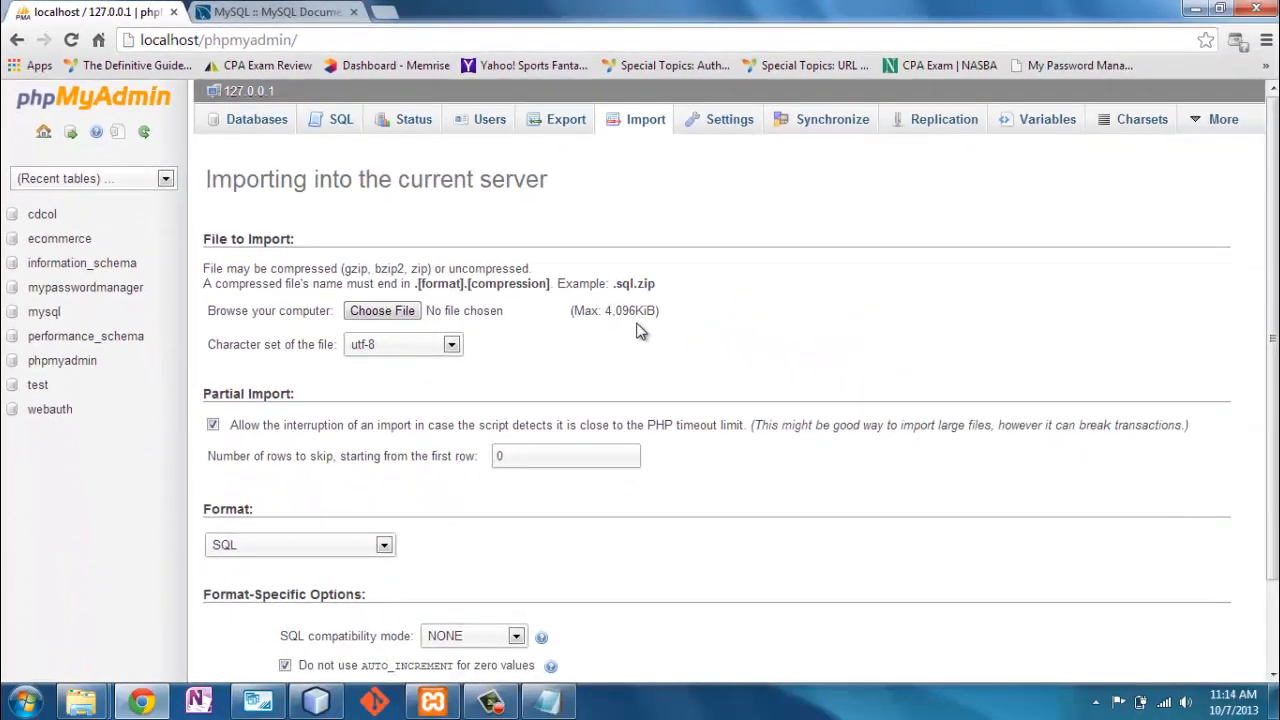
Open the php configuration settings file from C:\xampp\php in Notepad and search it for max_f
click(84, 703)
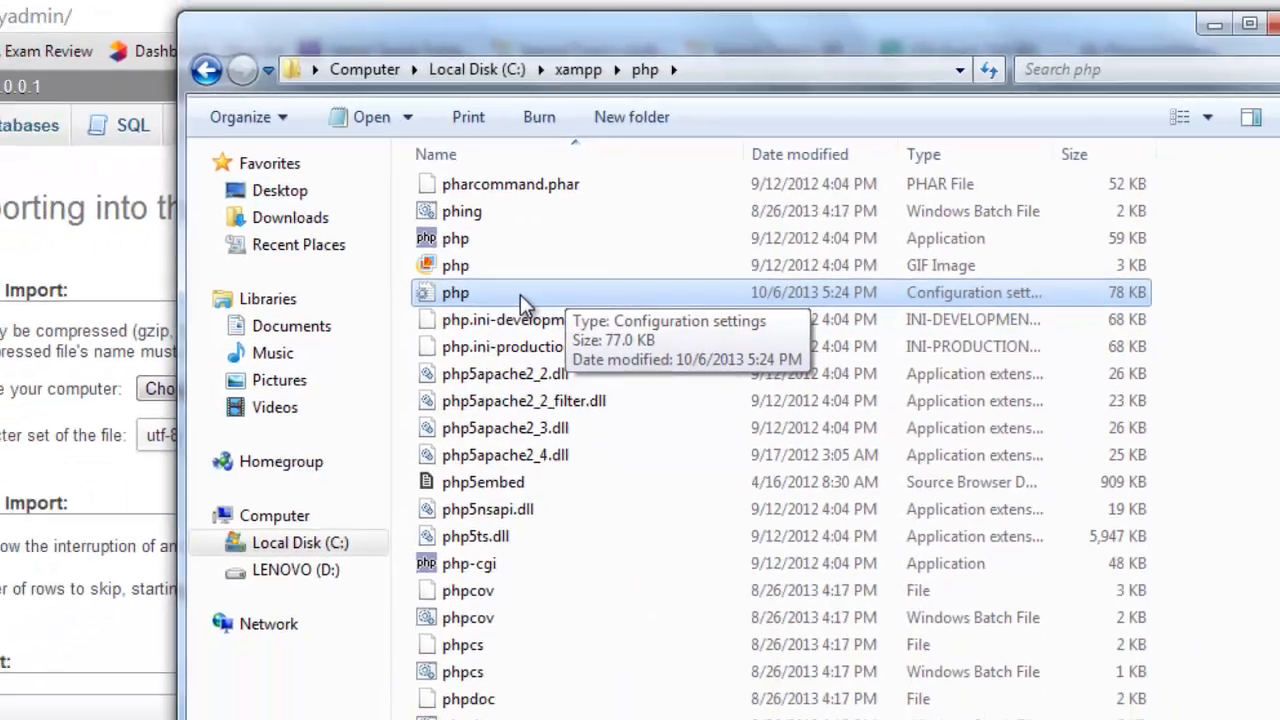
double_click(417, 350)
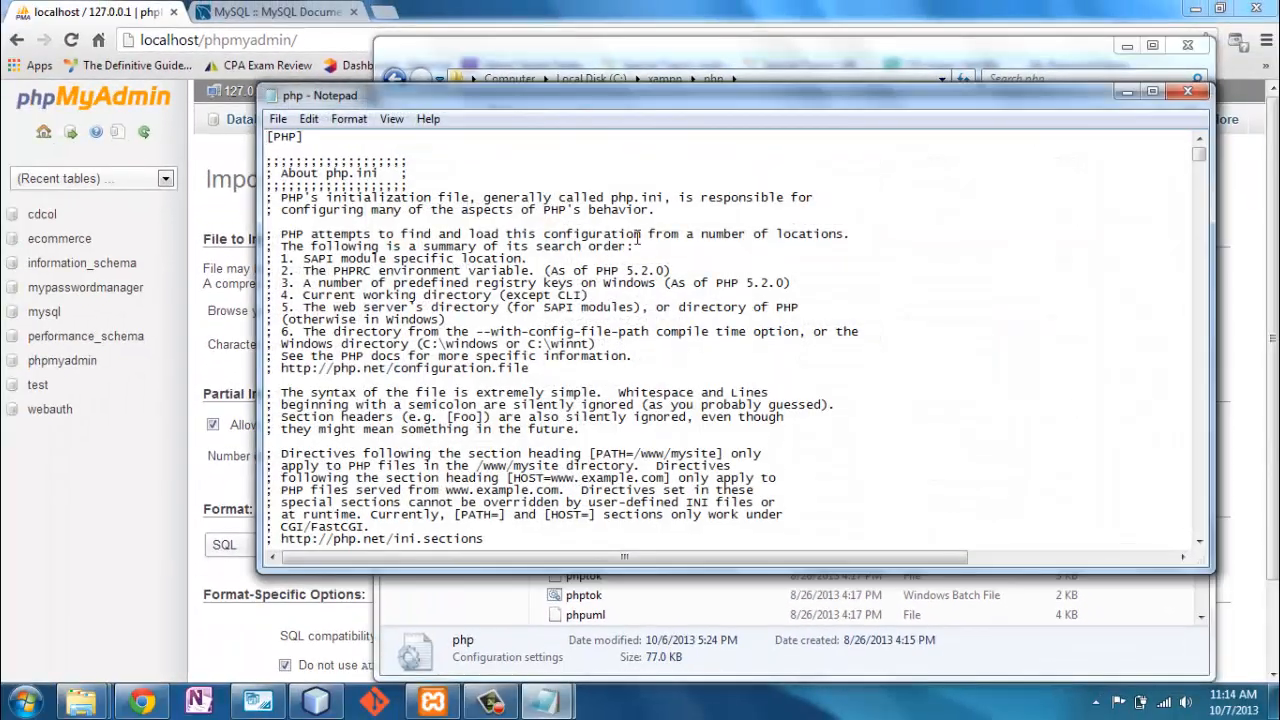
key(ctrl+f)
text(max_f)
key(Return)
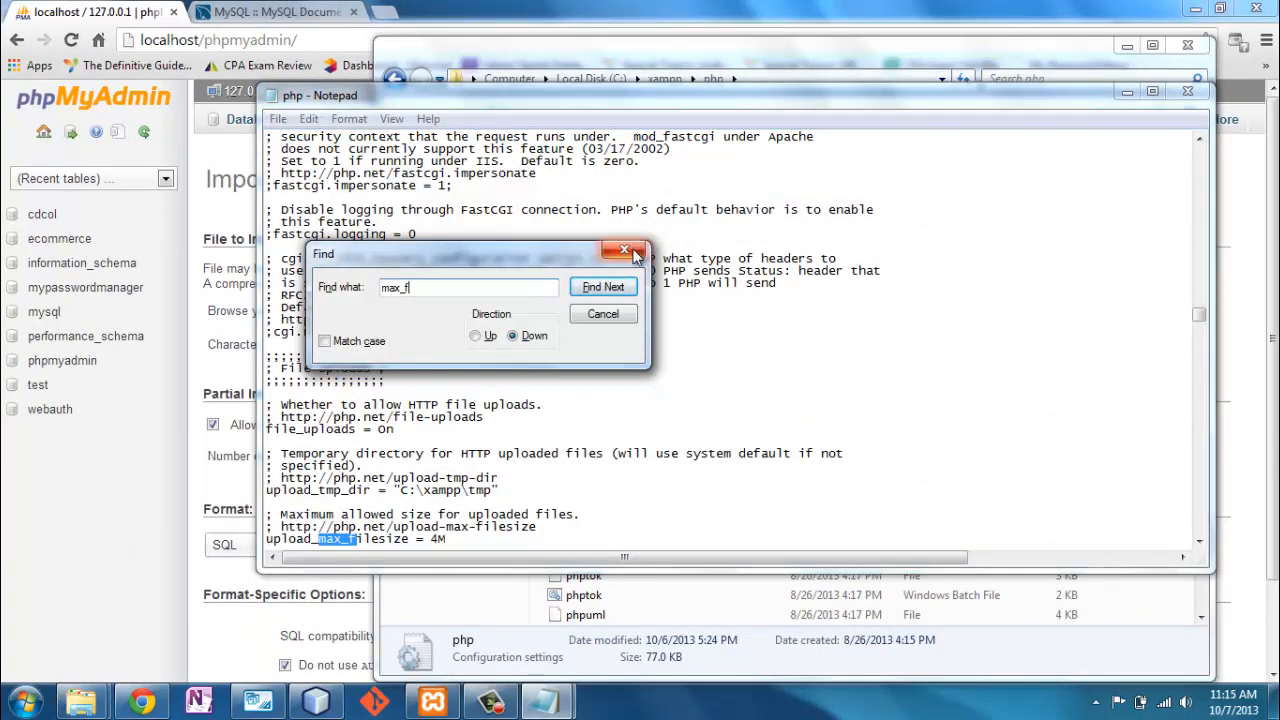
click(628, 251)
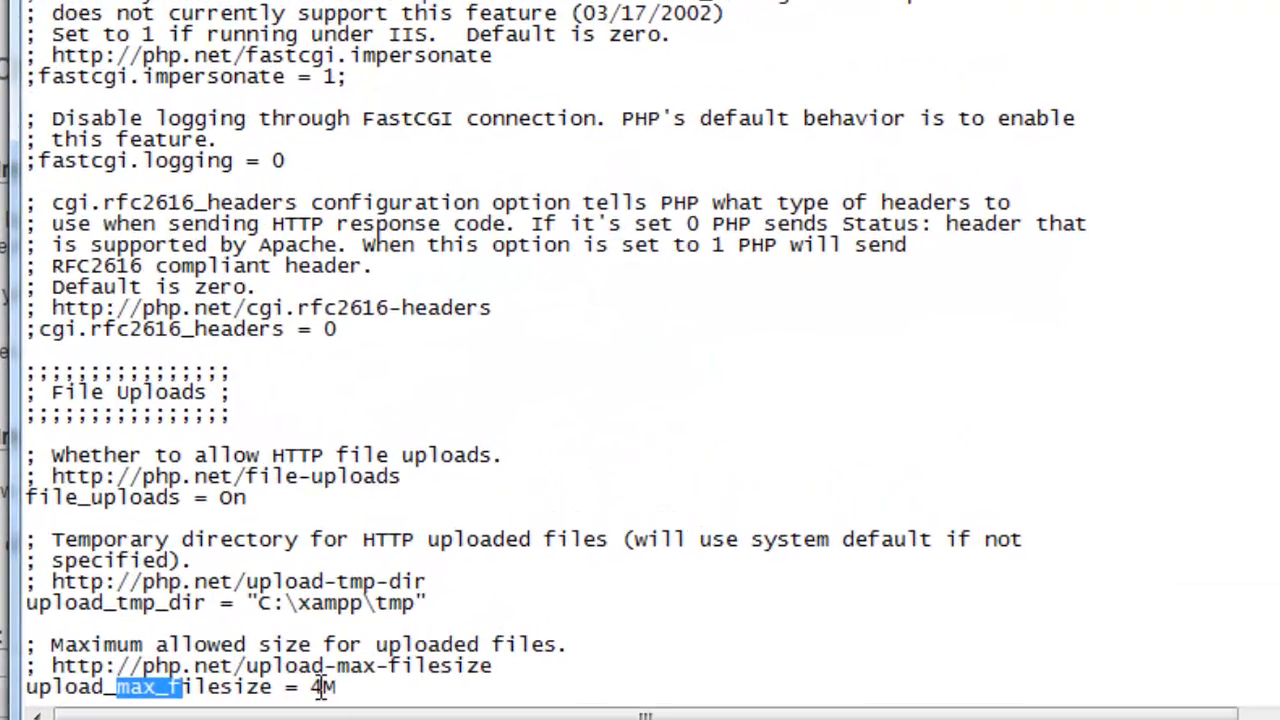
Set upload_max_filesize to 5M in the PHP configuration file
click(320, 688)
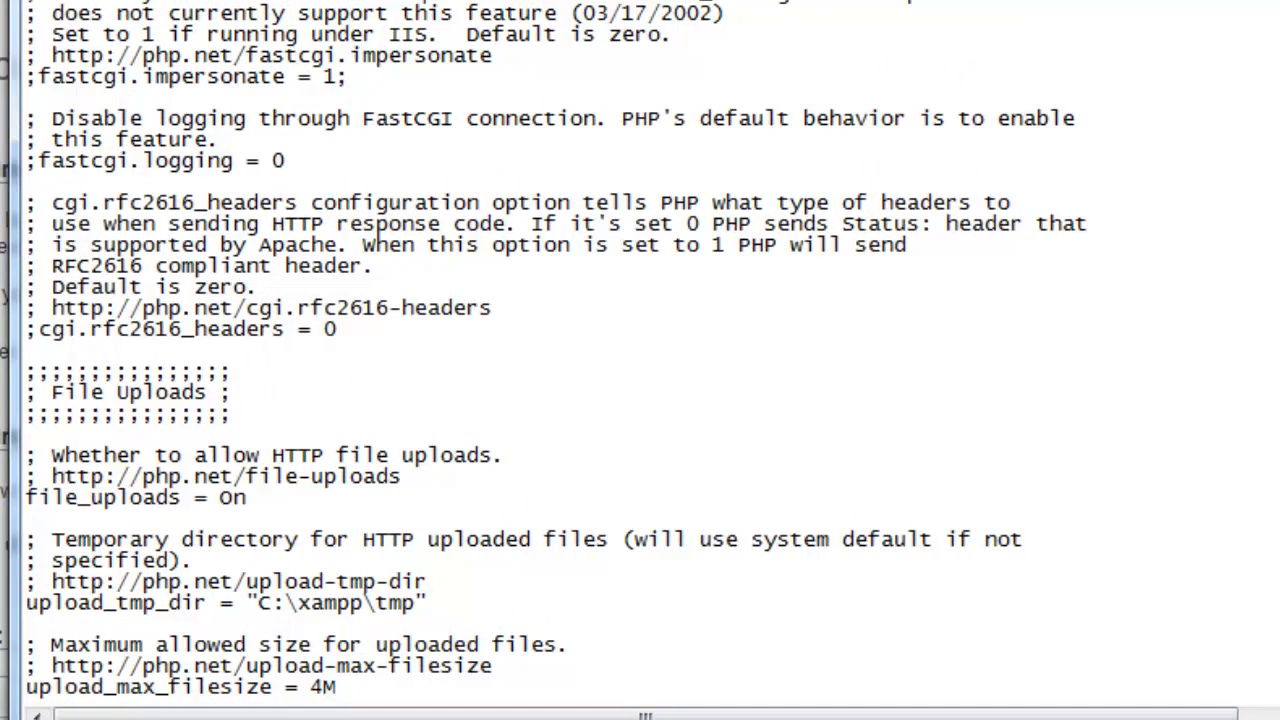
key(BackSpace)
text(5)
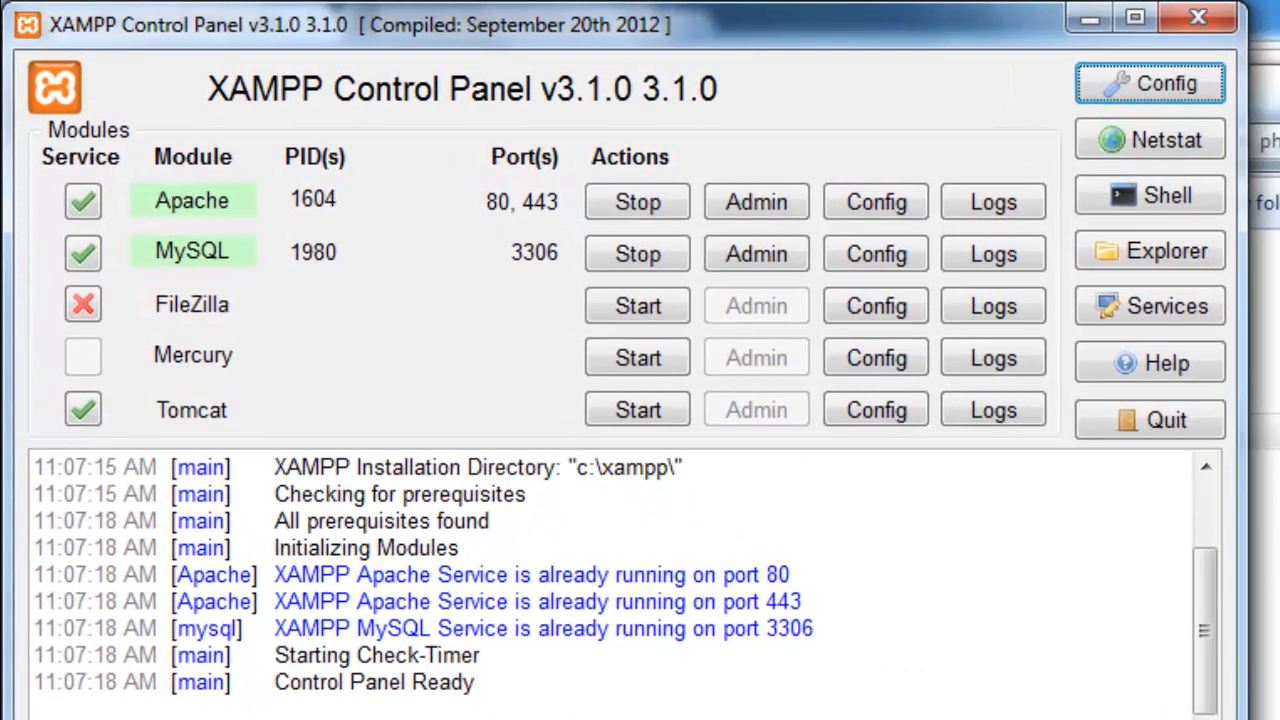
Switch to the XAMPP Control Panel and restart the Apache and MySQL services
click(623, 201)
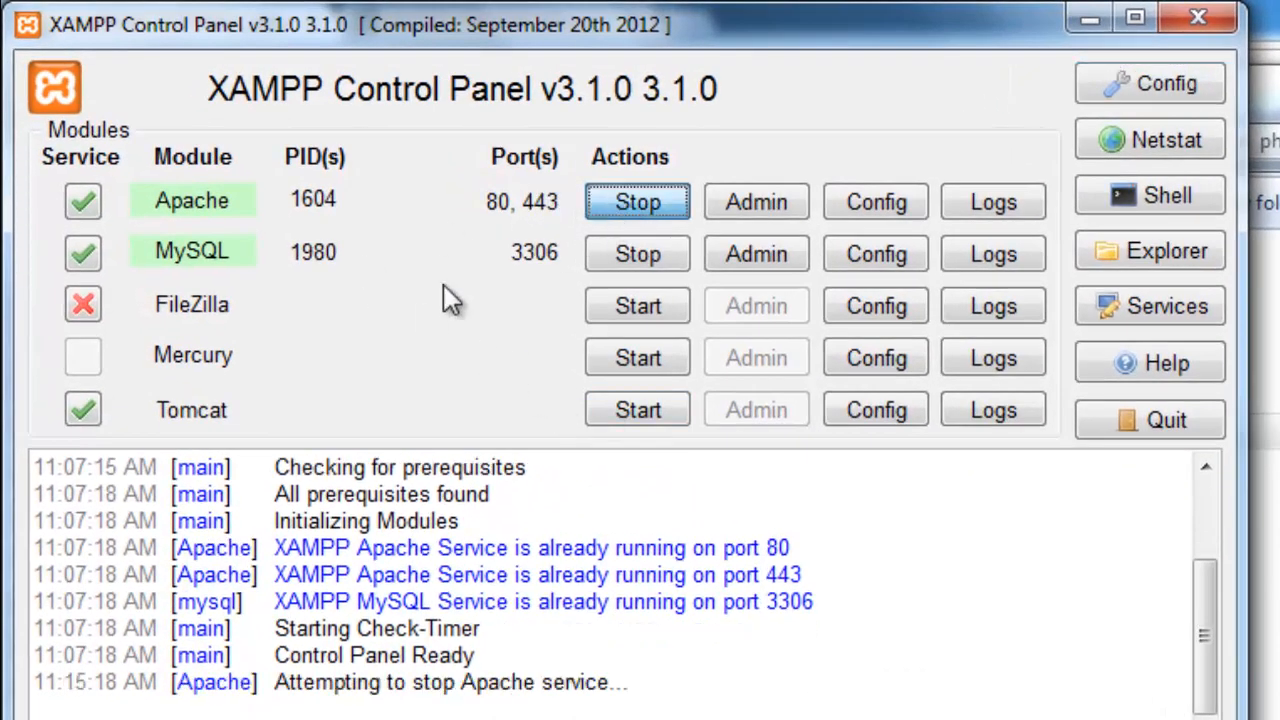
click(638, 254)
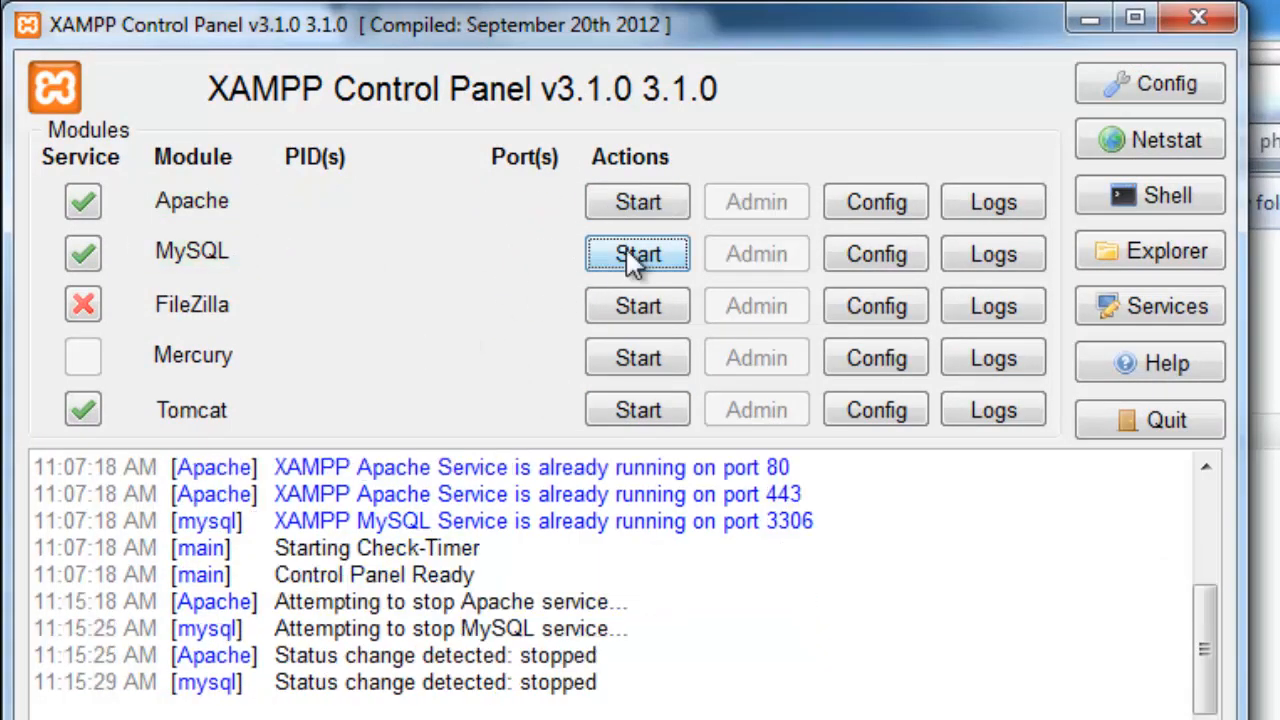
click(638, 254)
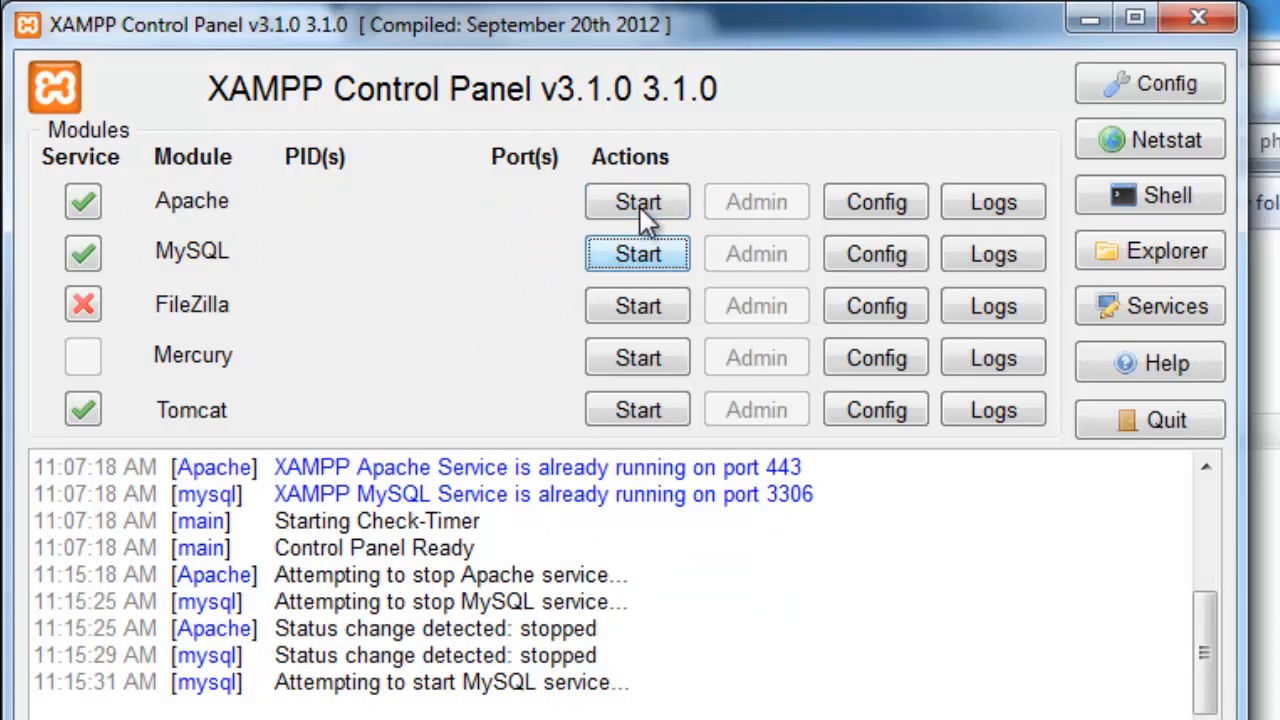
click(640, 207)
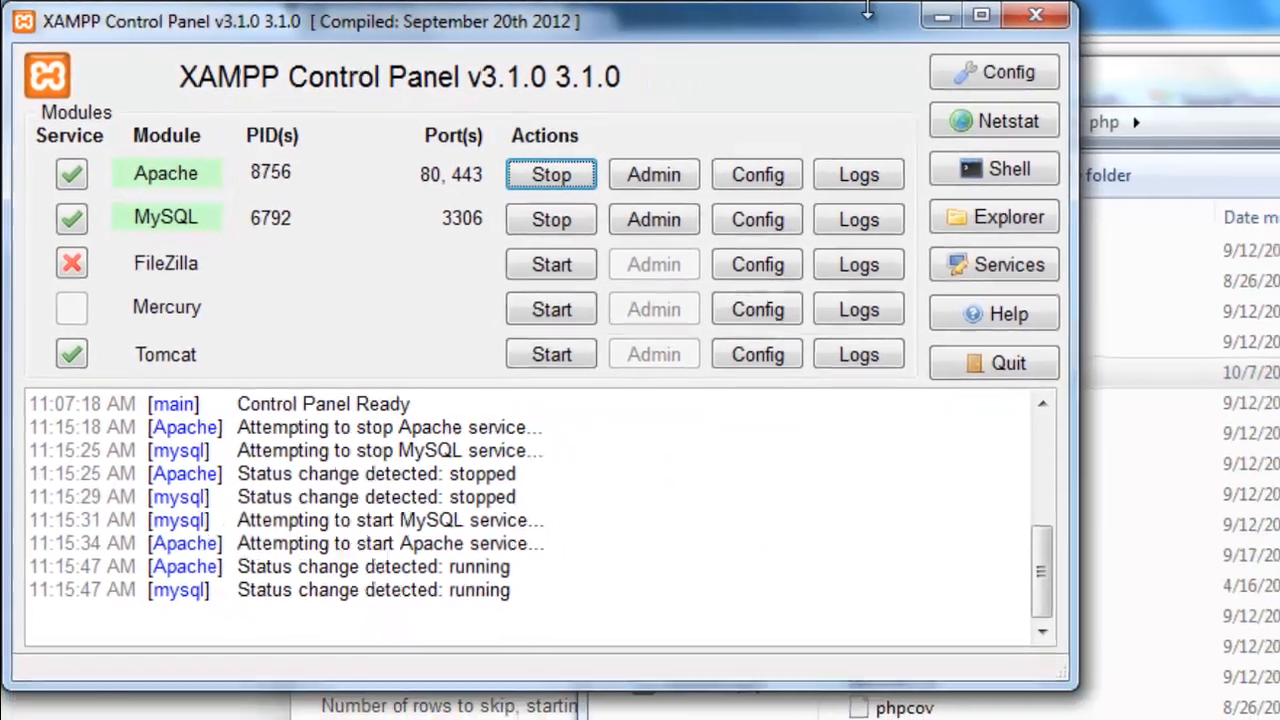
Close the XAMPP Control Panel, reload phpMyAdmin in Chrome and reopen the server's import page
click(1036, 15)
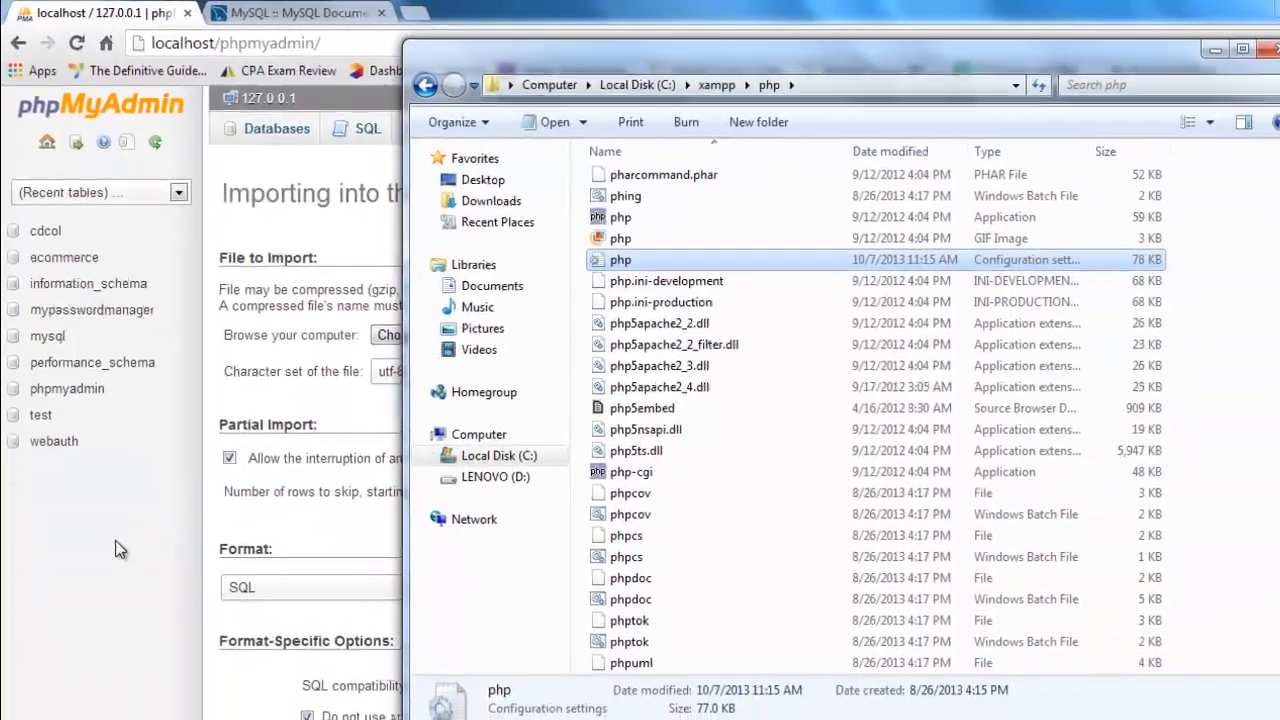
click(116, 542)
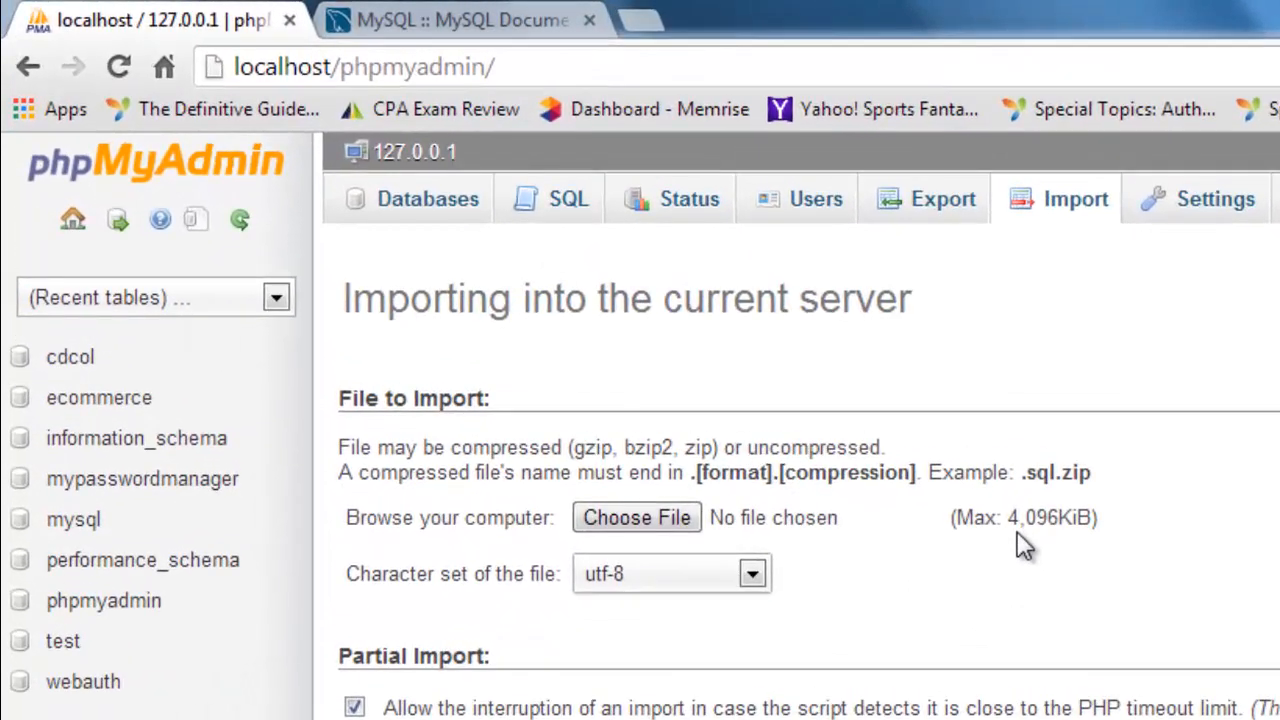
click(119, 67)
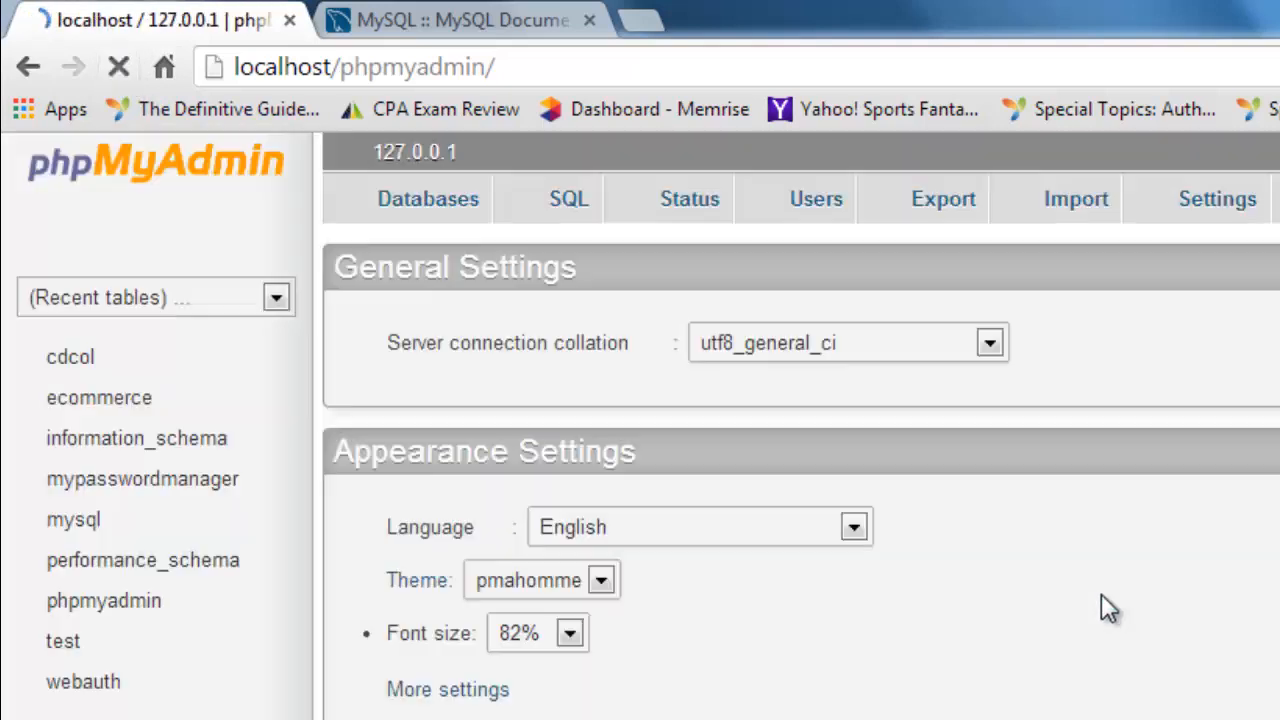
click(1076, 207)
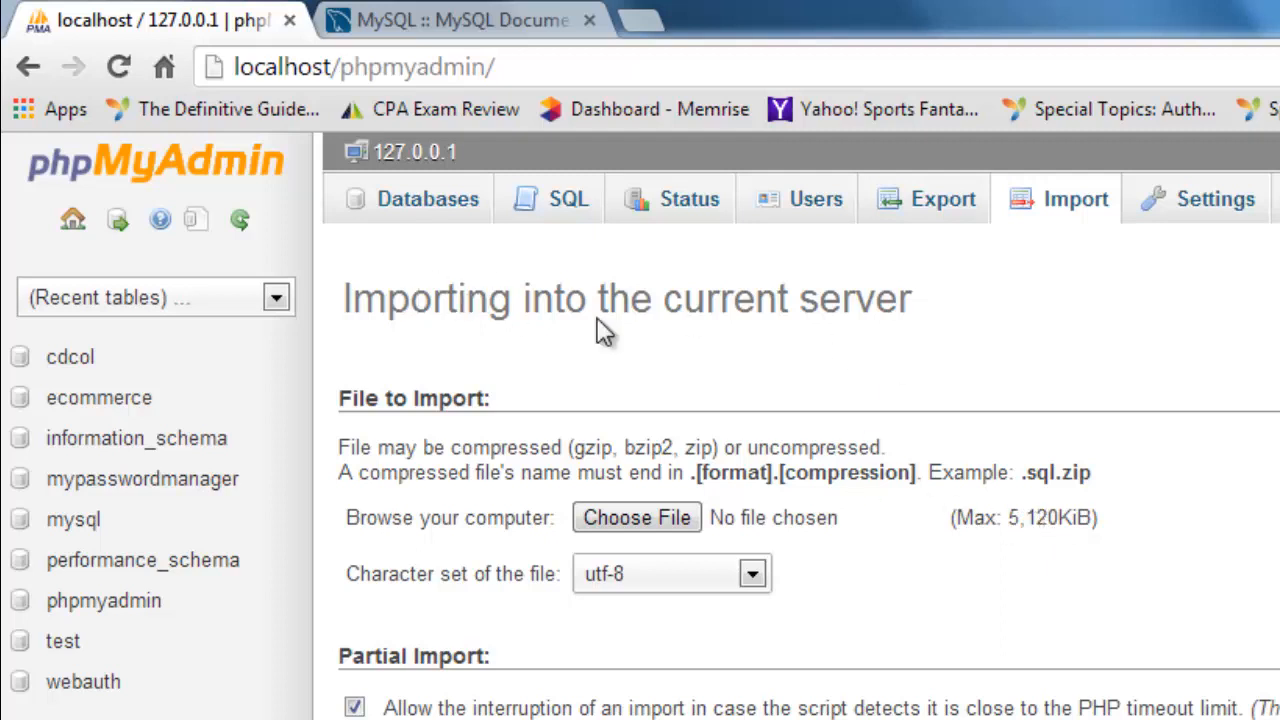
Import sakila-schema.sql from the Downloads sakila-db folder into the current server
click(642, 517)
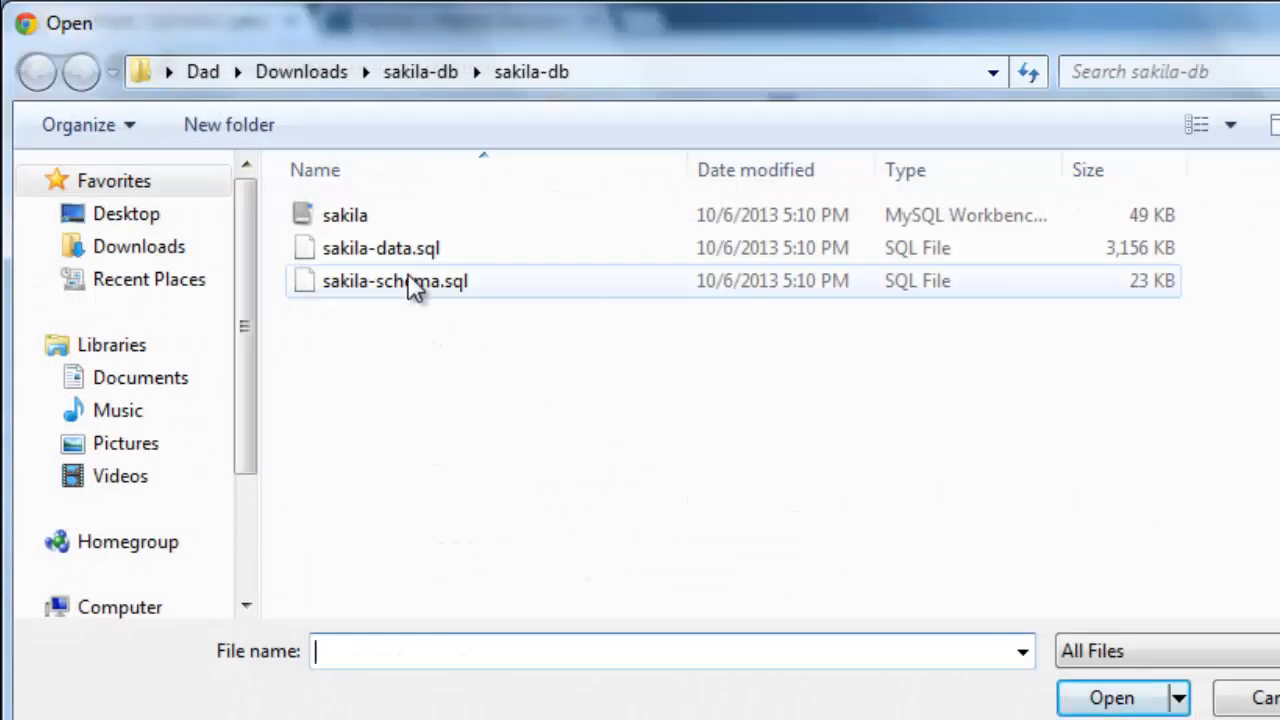
click(412, 279)
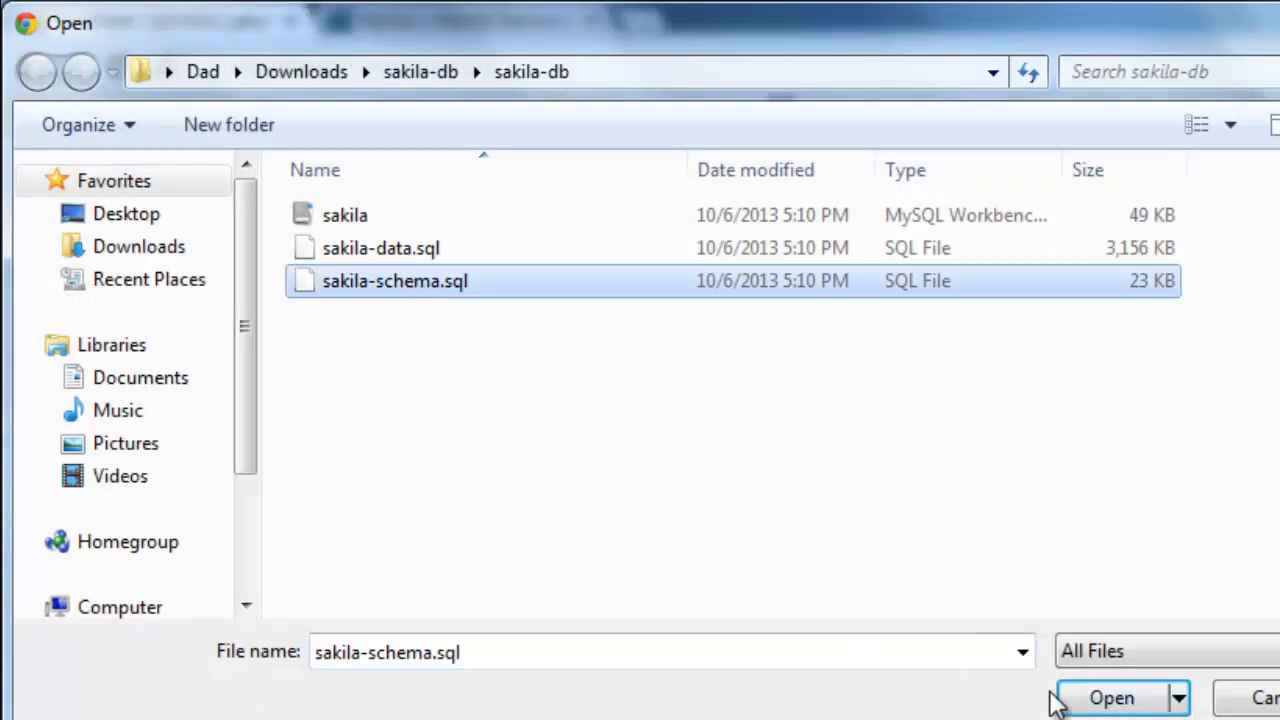
click(1062, 697)
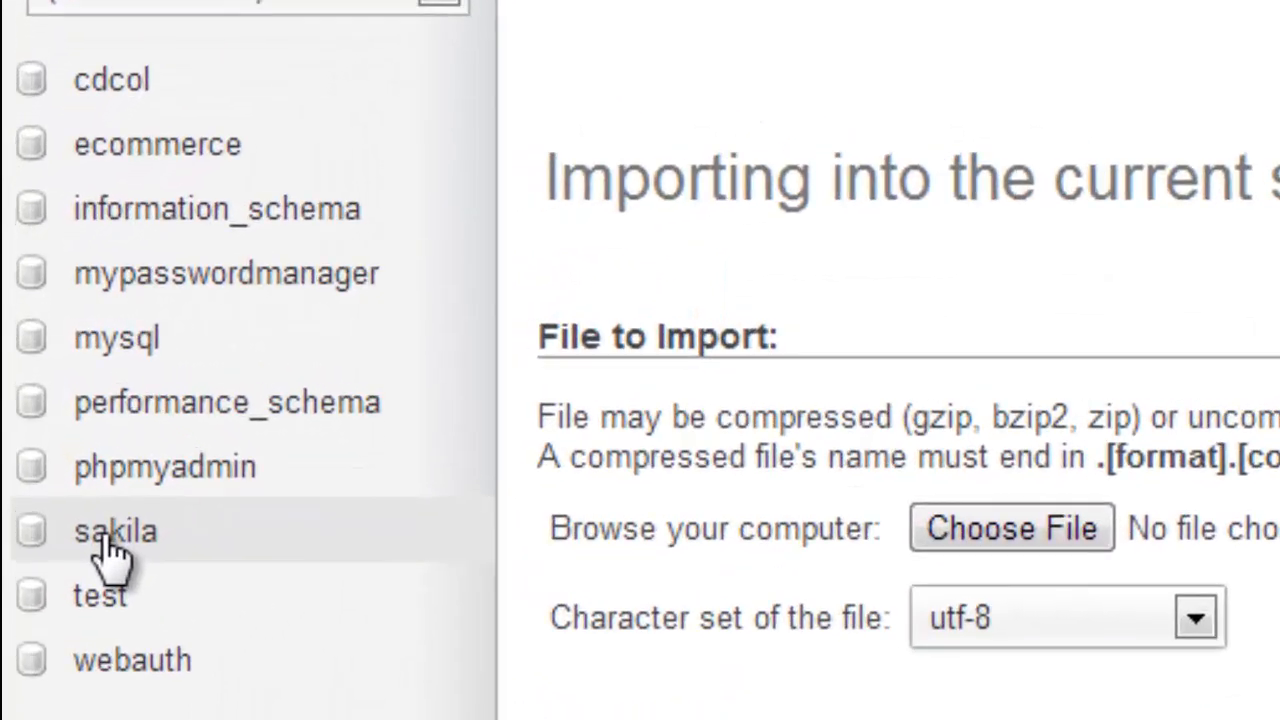
Inspect the sakila database's tables and the actor table, returning to the sakila table list
click(88, 480)
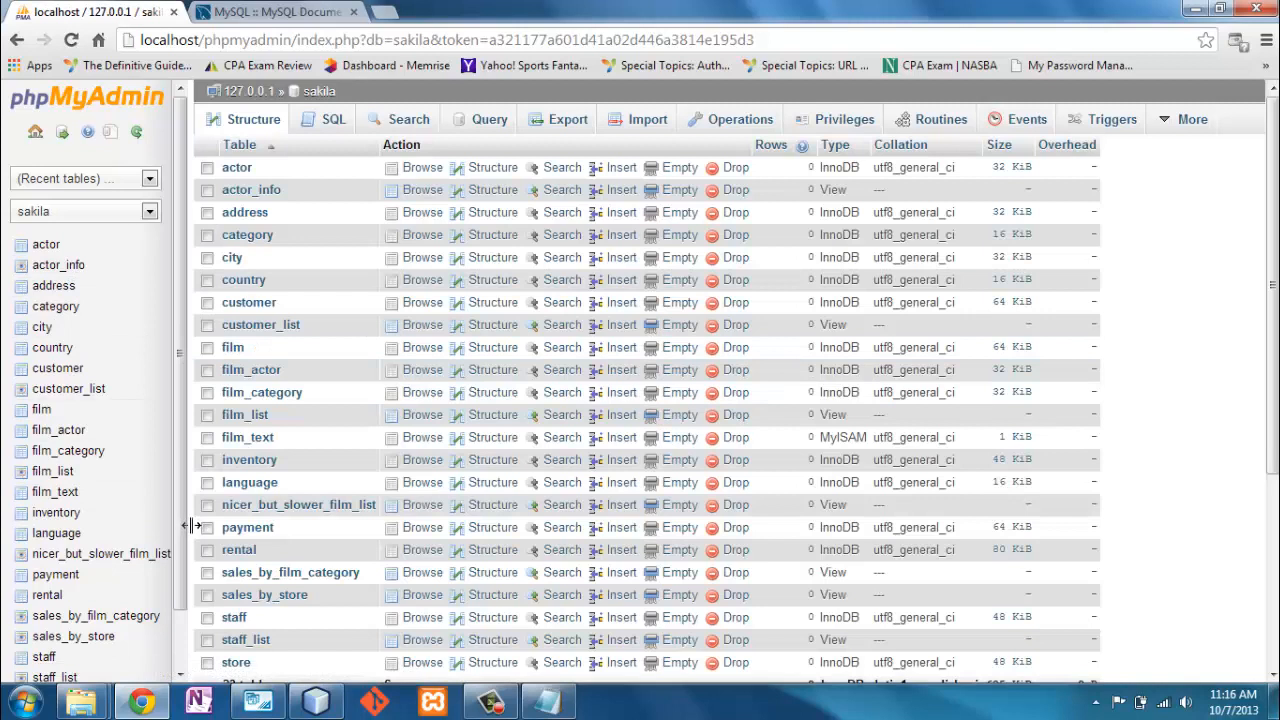
click(238, 170)
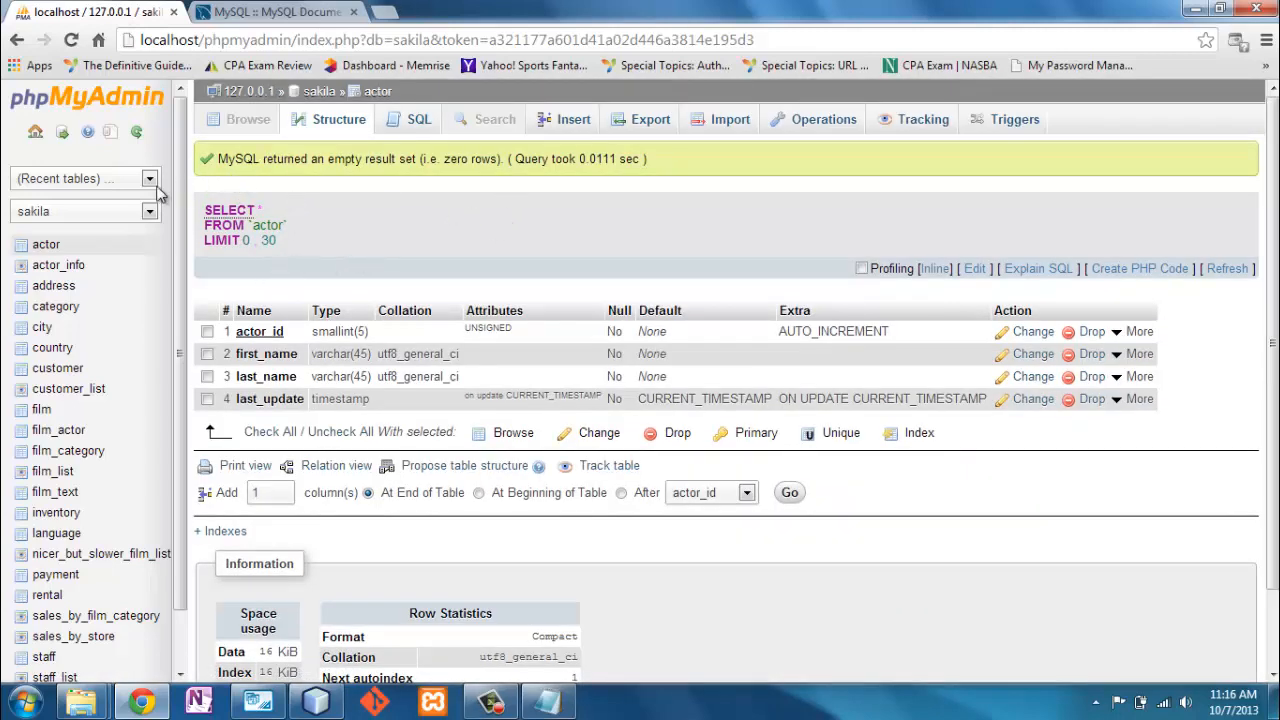
click(96, 101)
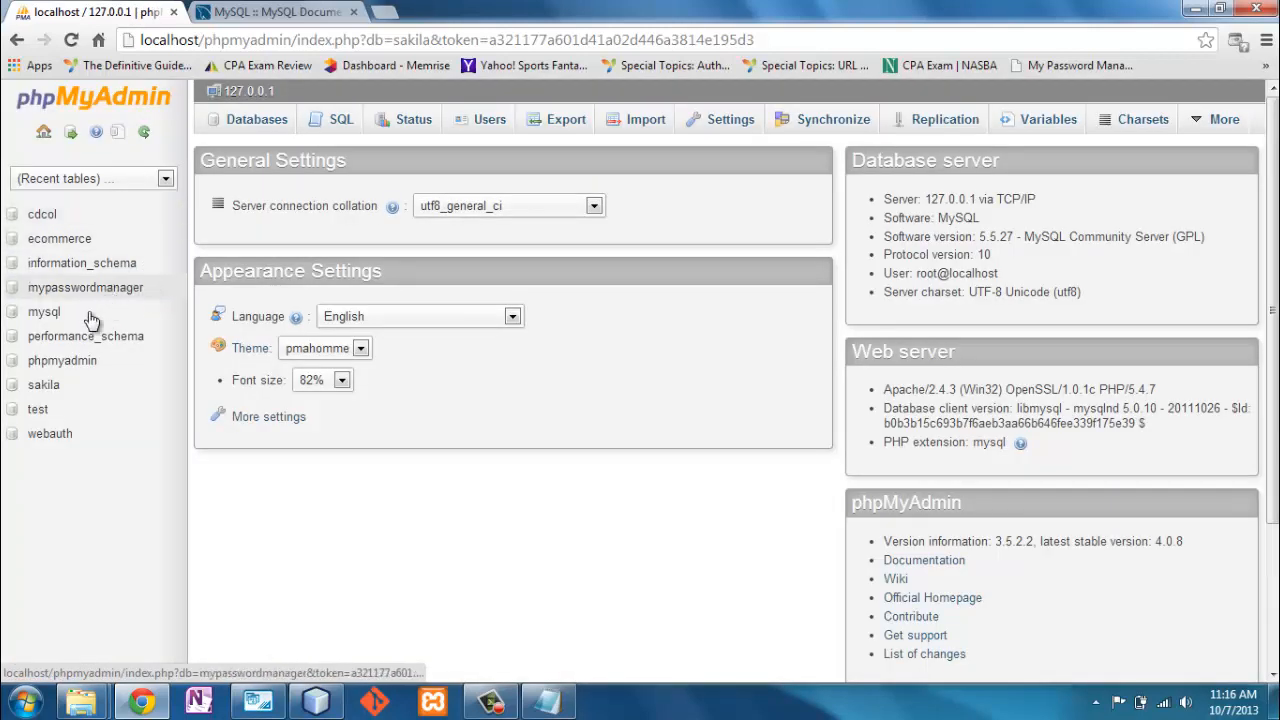
click(43, 388)
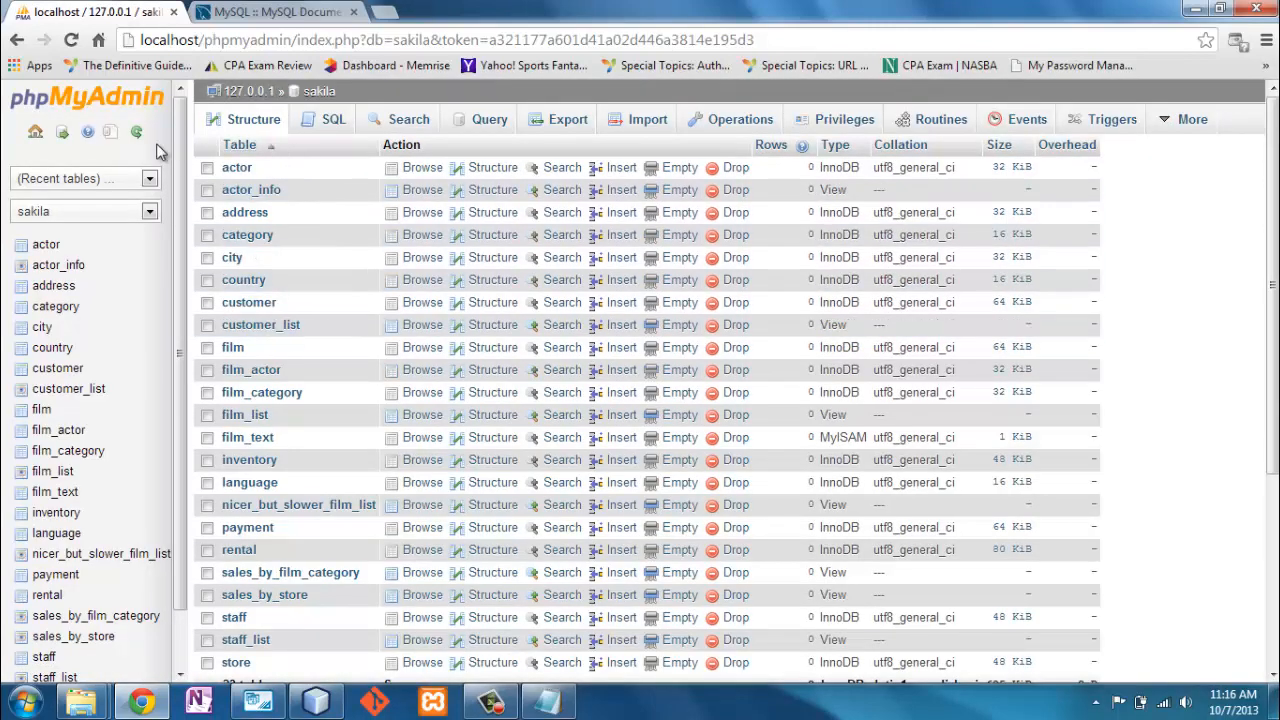
Import sakila-data.sql into the sakila database and browse the rows of the actor_info view
click(648, 120)
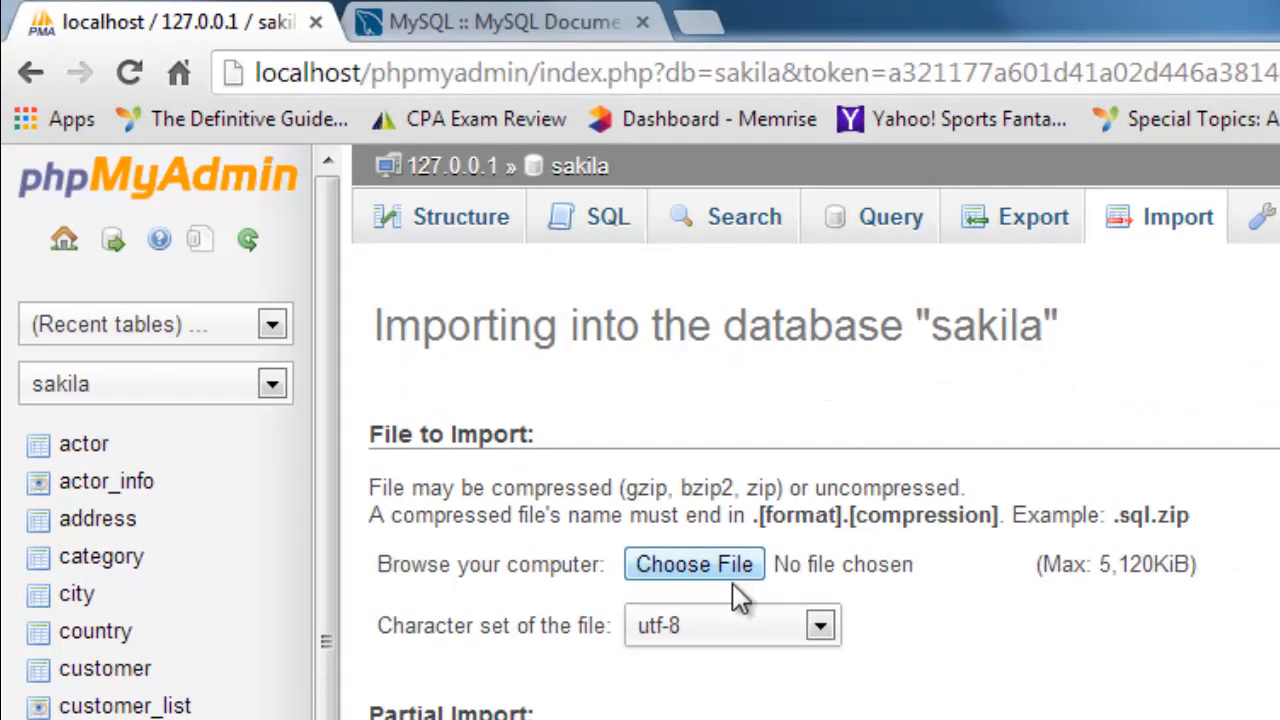
click(710, 569)
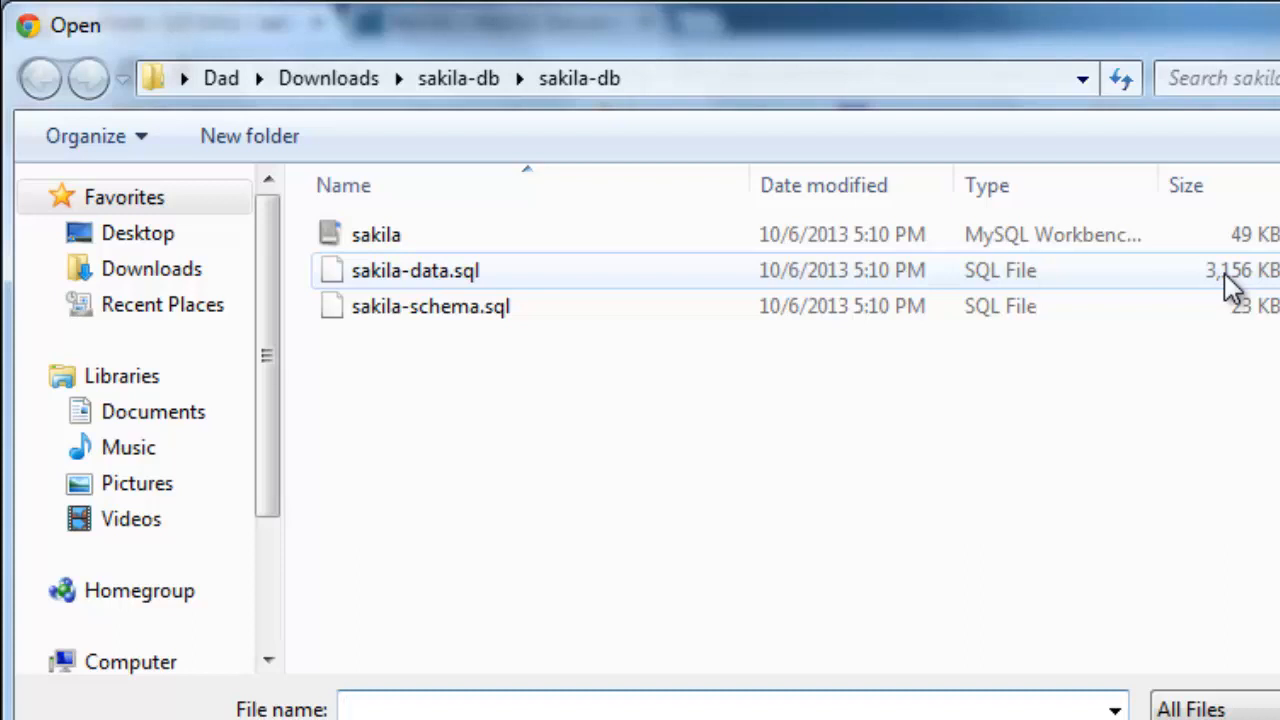
click(414, 274)
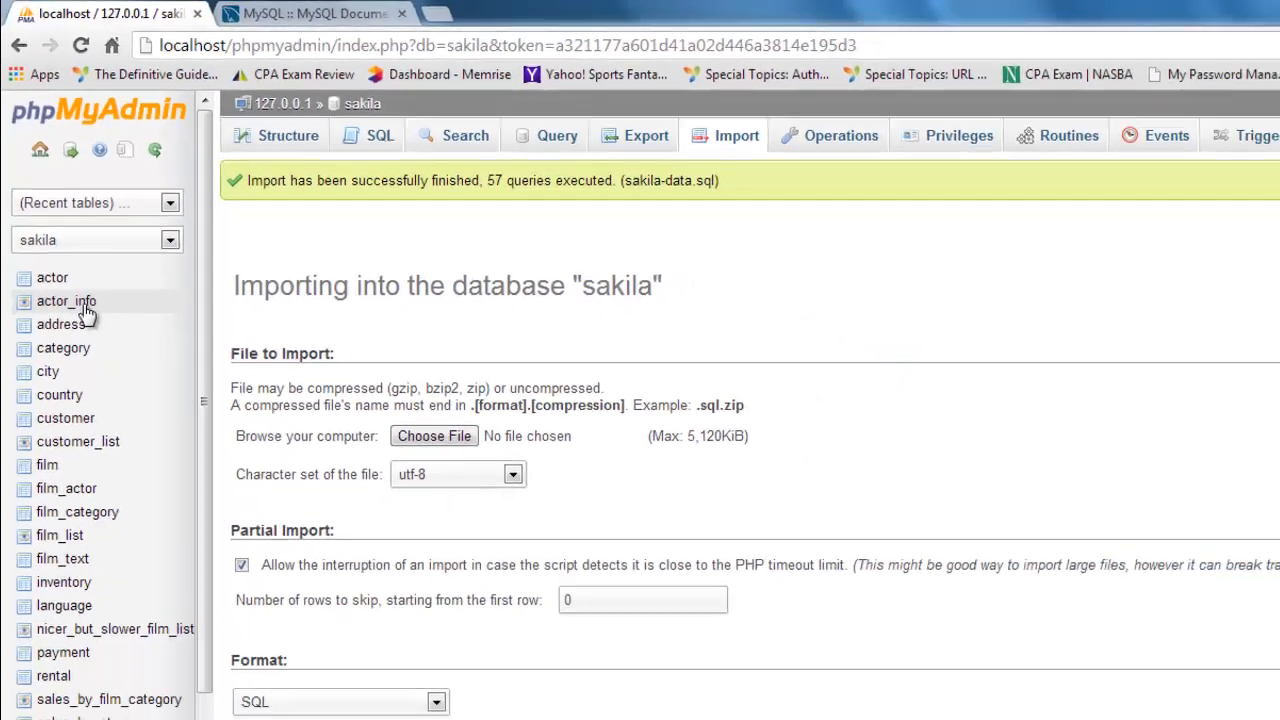
click(126, 483)
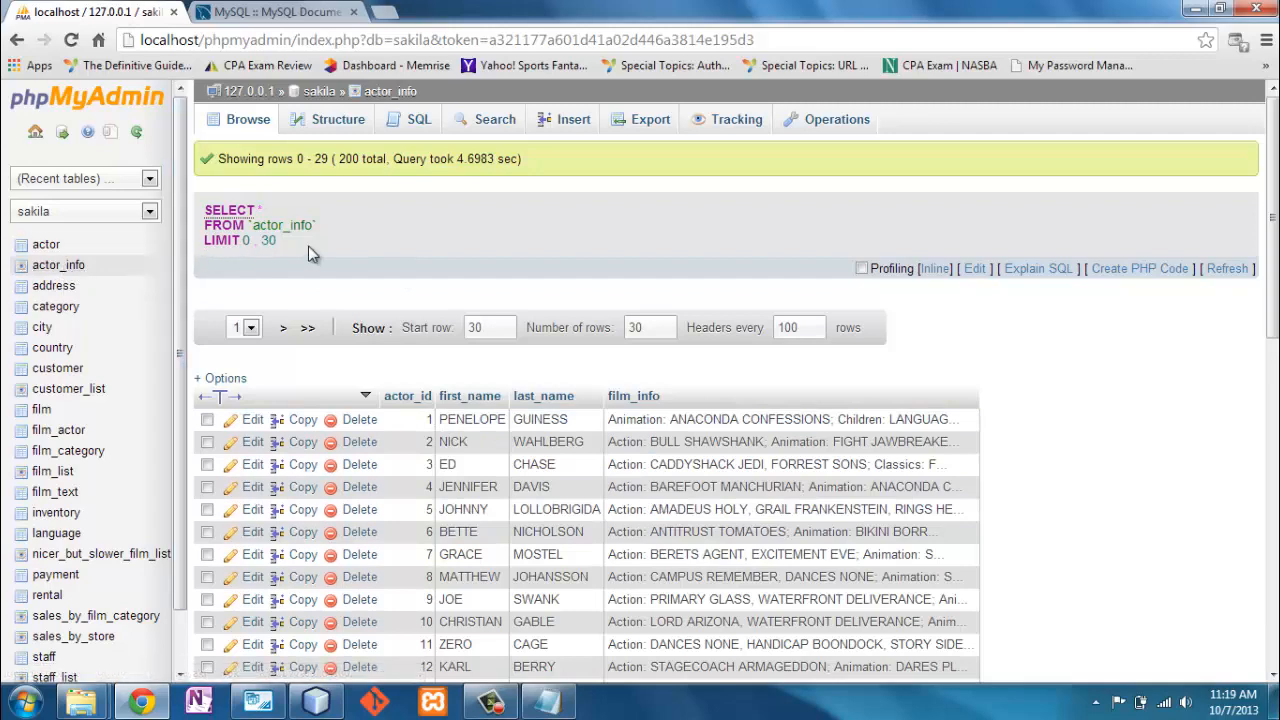
Switch to MySQL Workbench and open a new SQL editor on the Local instance mysql connection
click(259, 702)
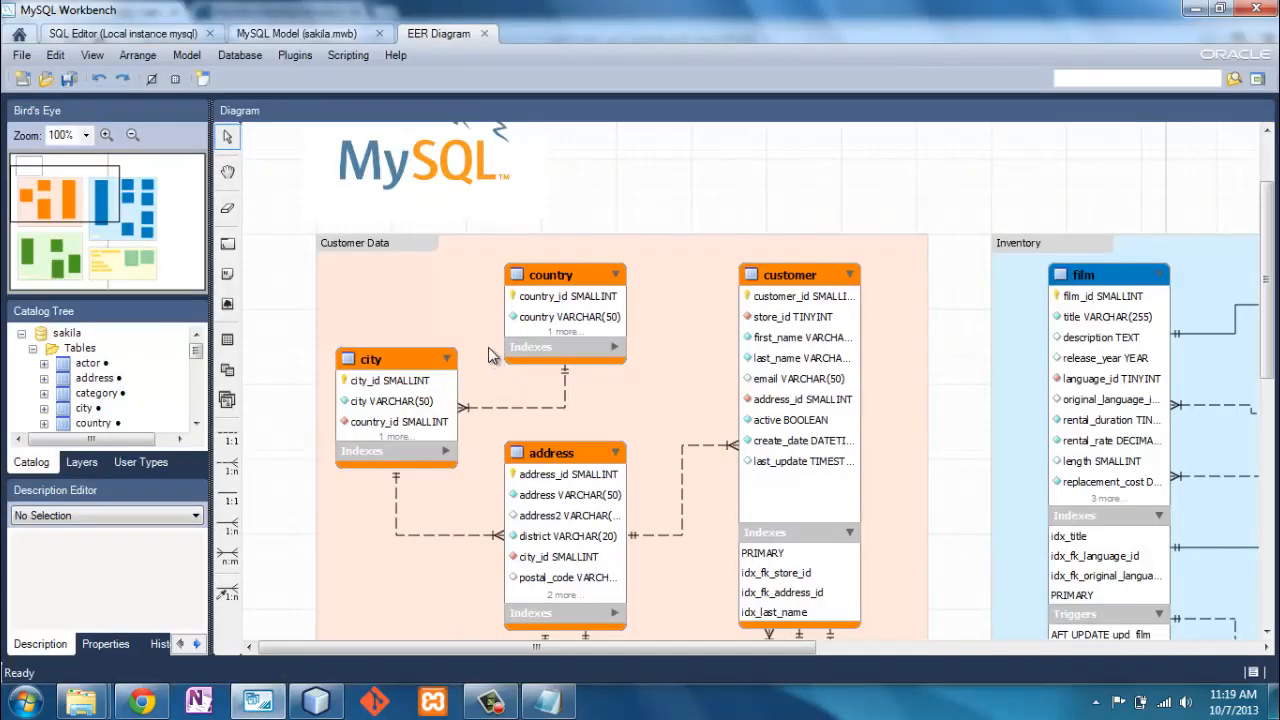
click(22, 35)
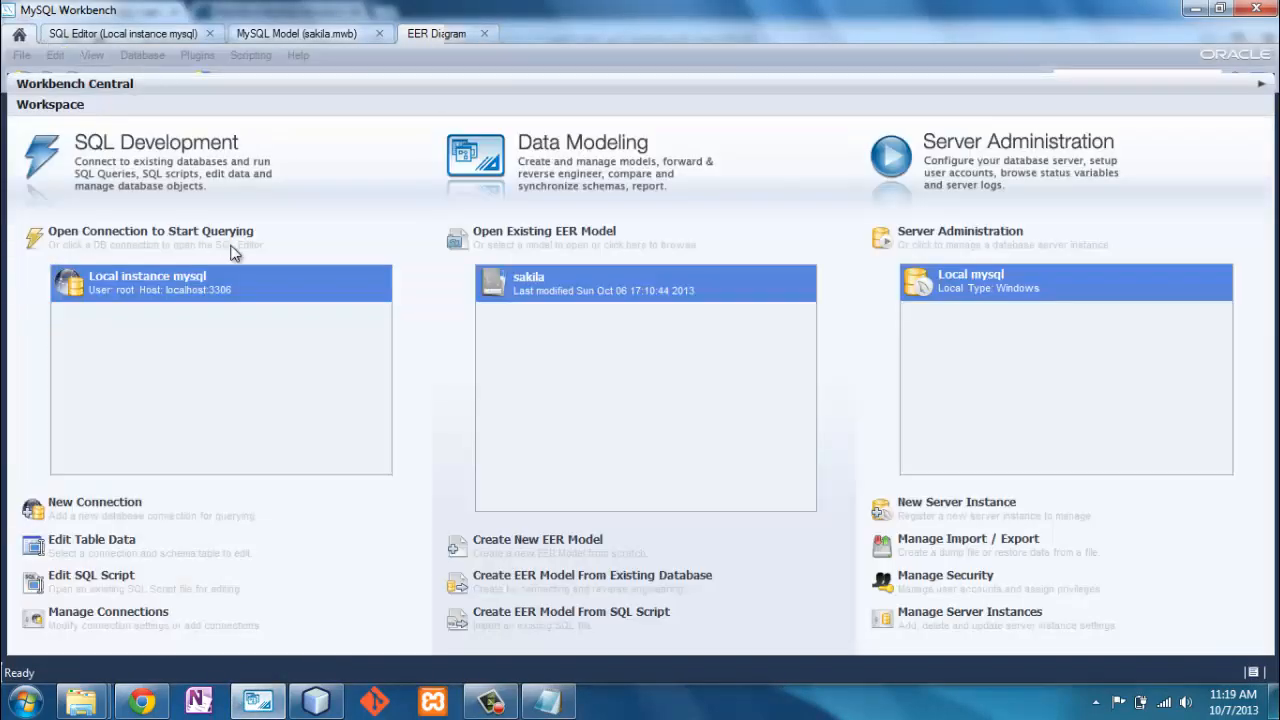
double_click(194, 300)
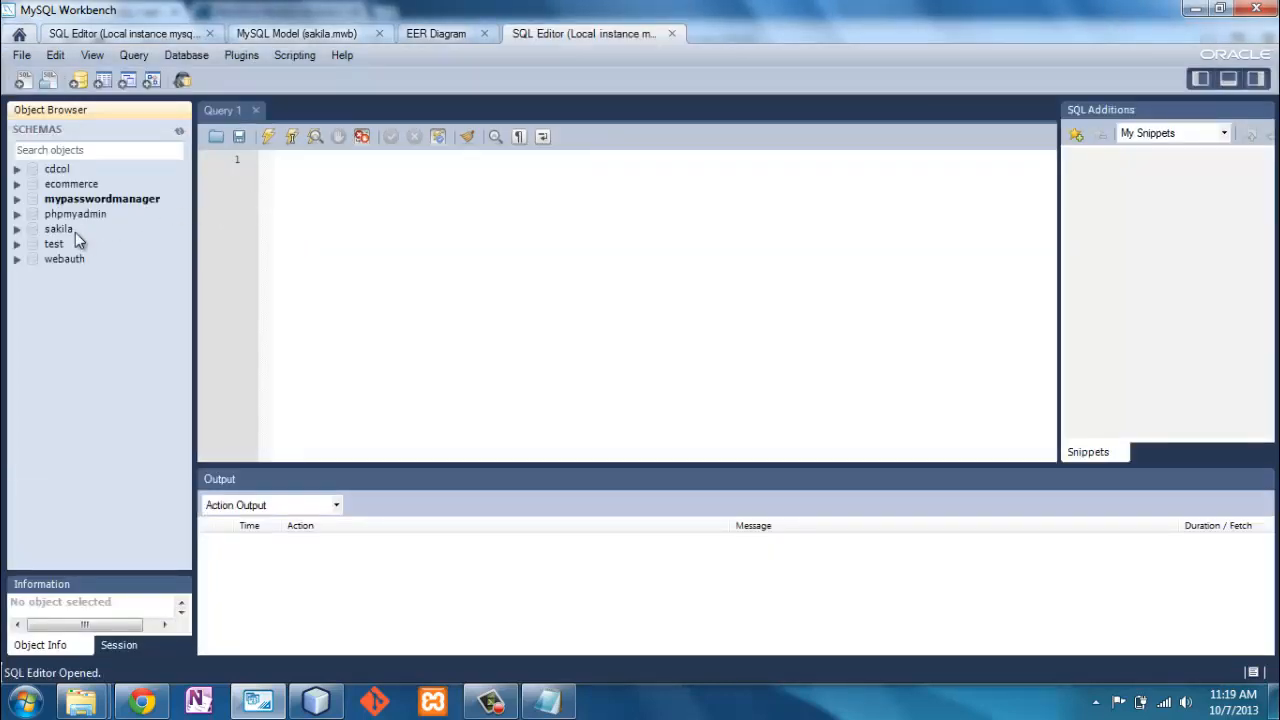
Run "use sakila;" and "describe actor_info;" in the query editor
click(327, 168)
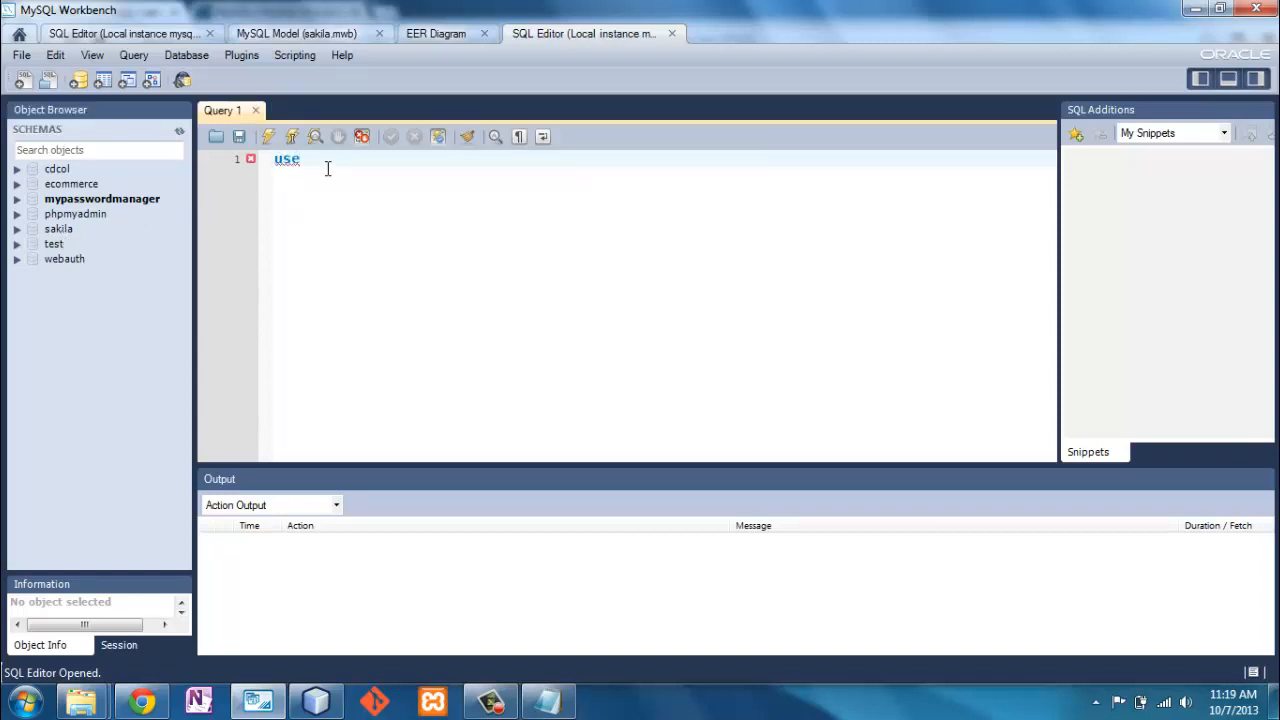
text(use sakila)
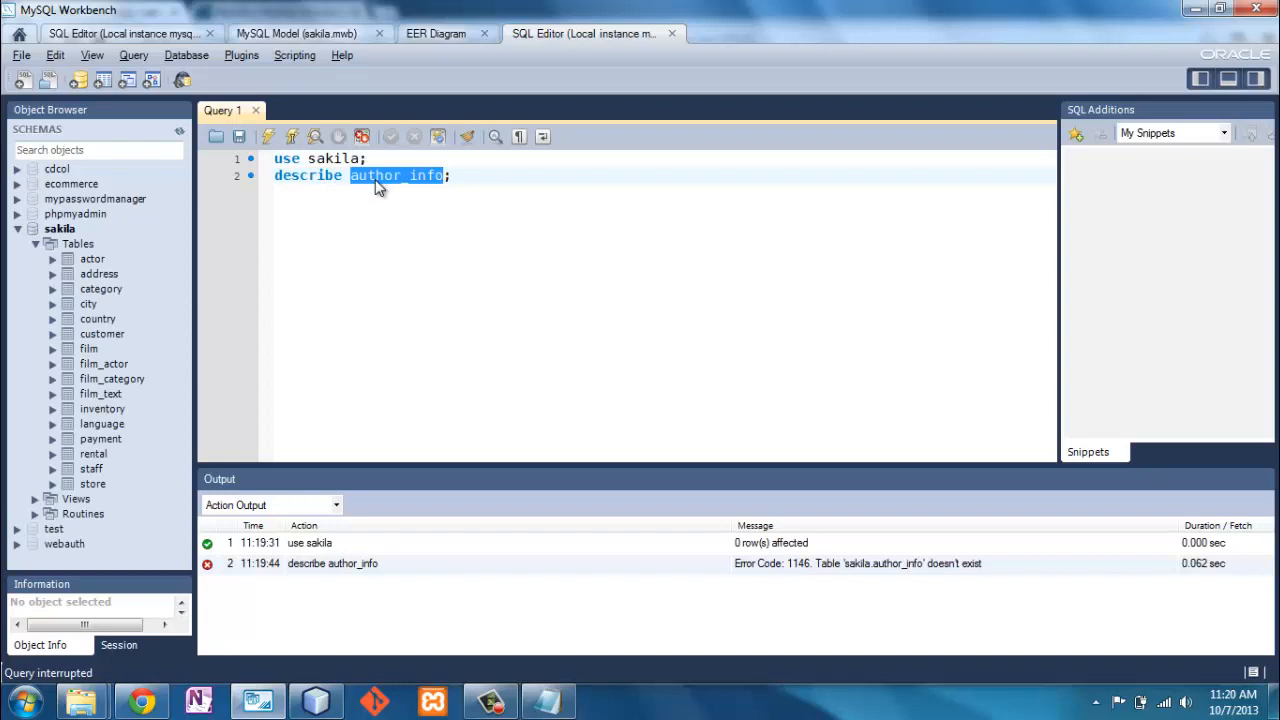
text(actor_info)
key(ctrl+Return)
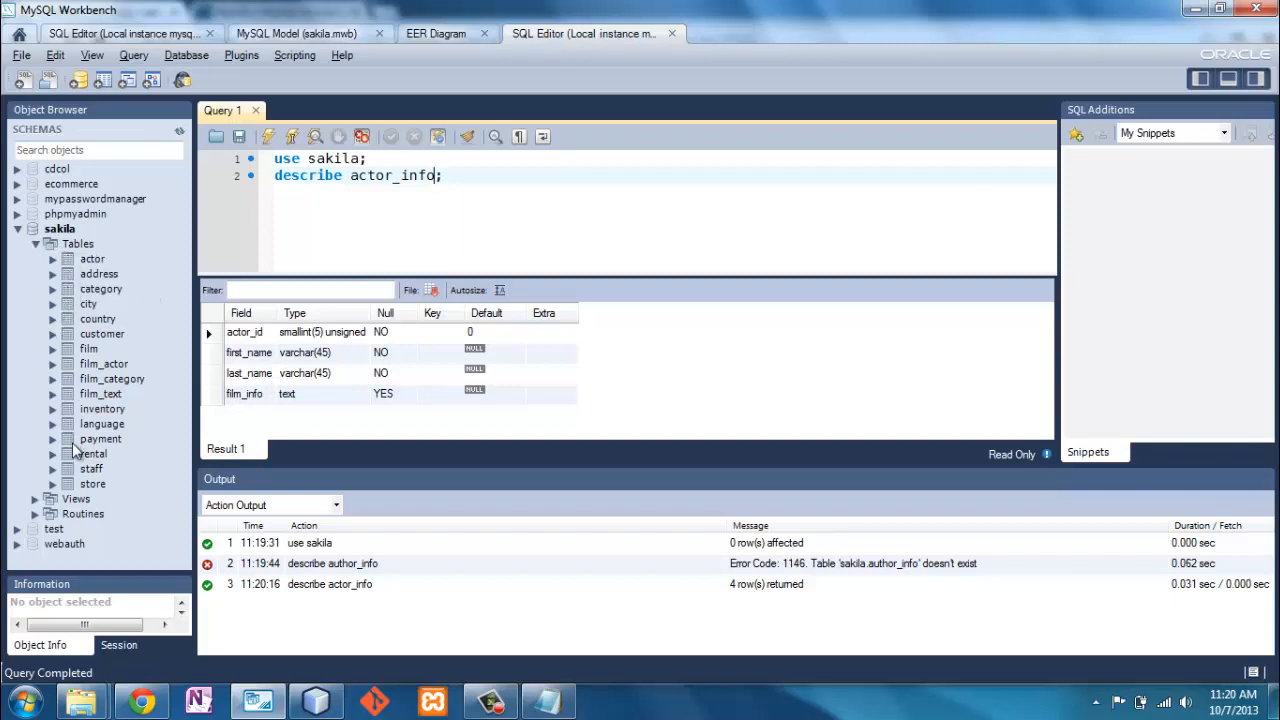
Look over the customer and inventory tables in the sakila EER diagram
click(440, 38)
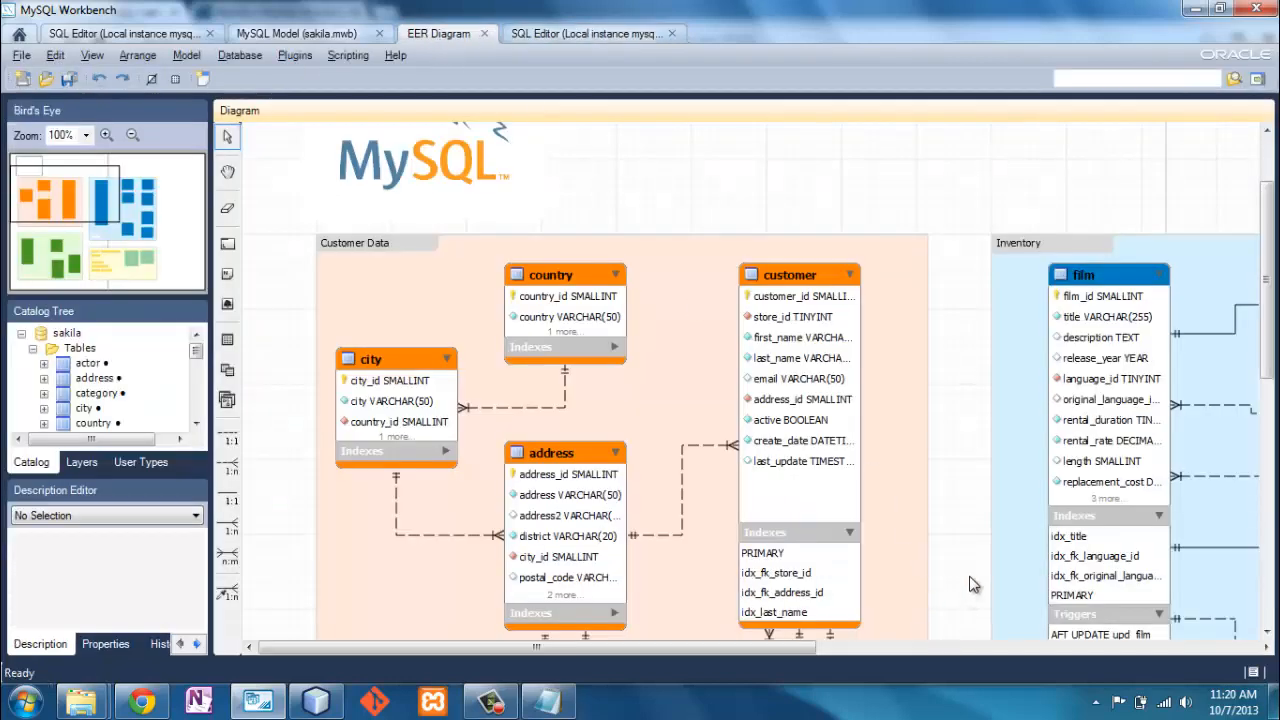
drag(629, 650, 948, 702)
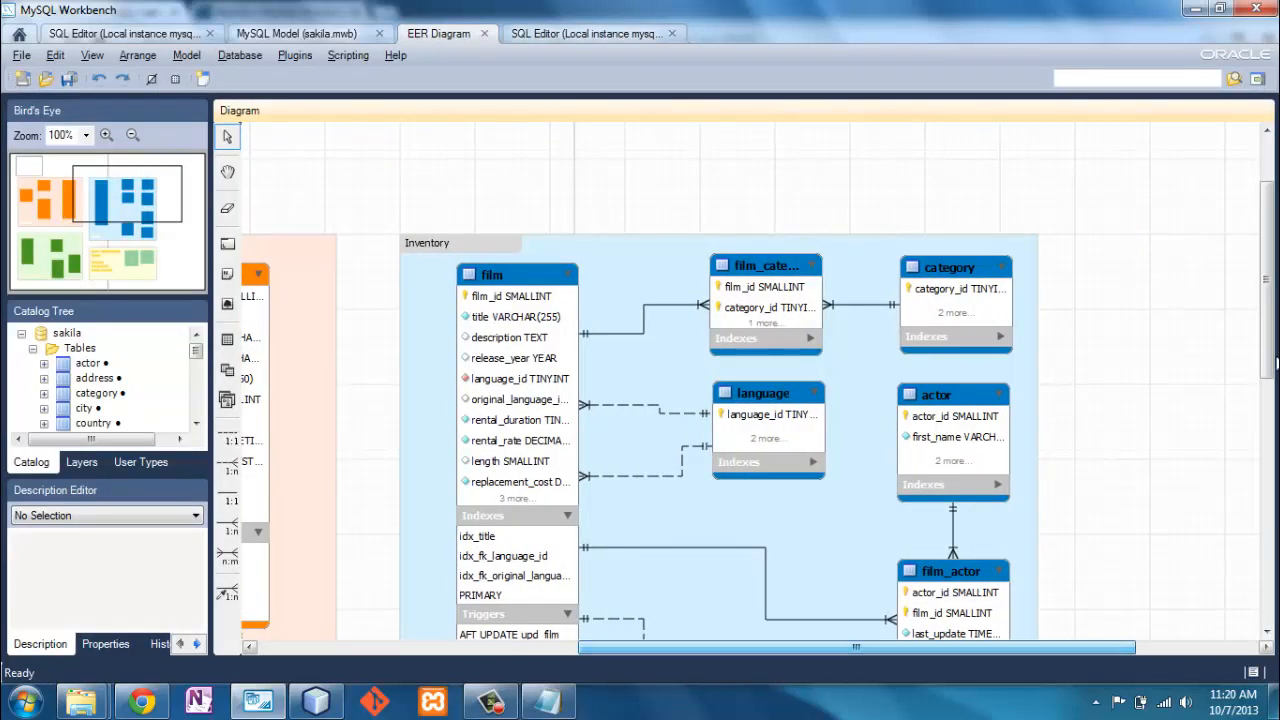
drag(1265, 311, 1273, 541)
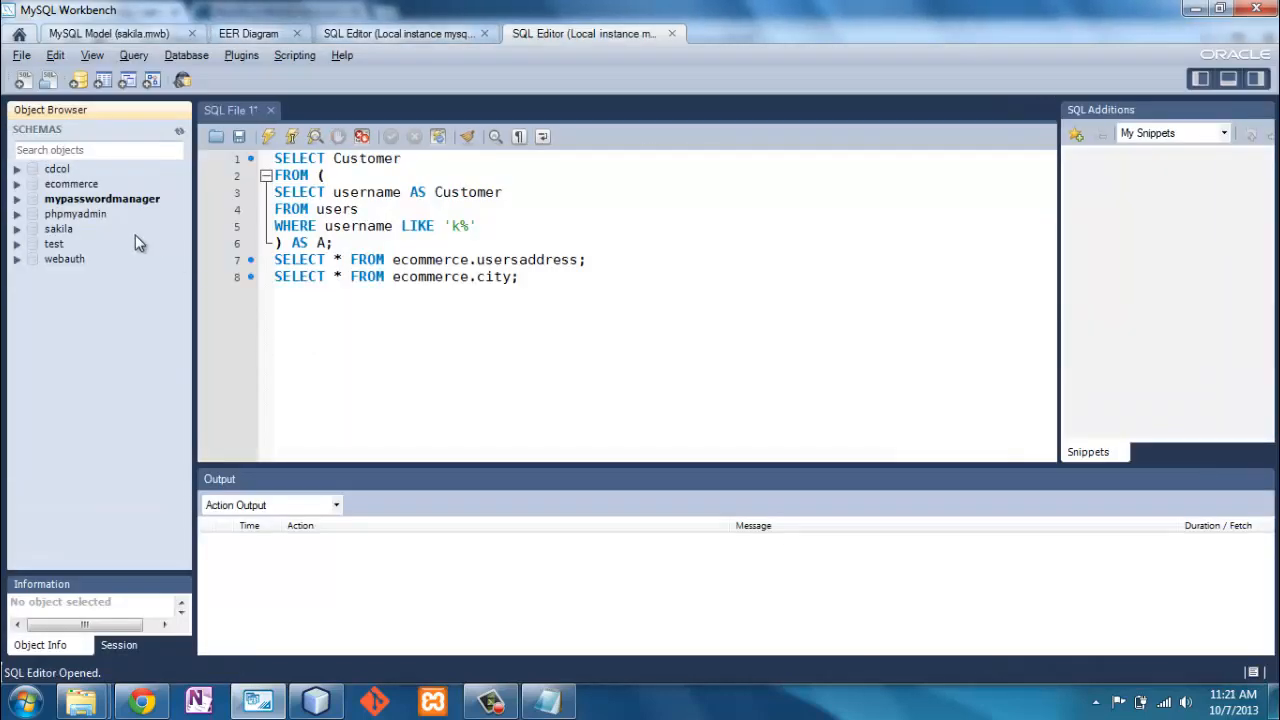
Expand the sakila schema in the object browser and examine its list of views
click(17, 229)
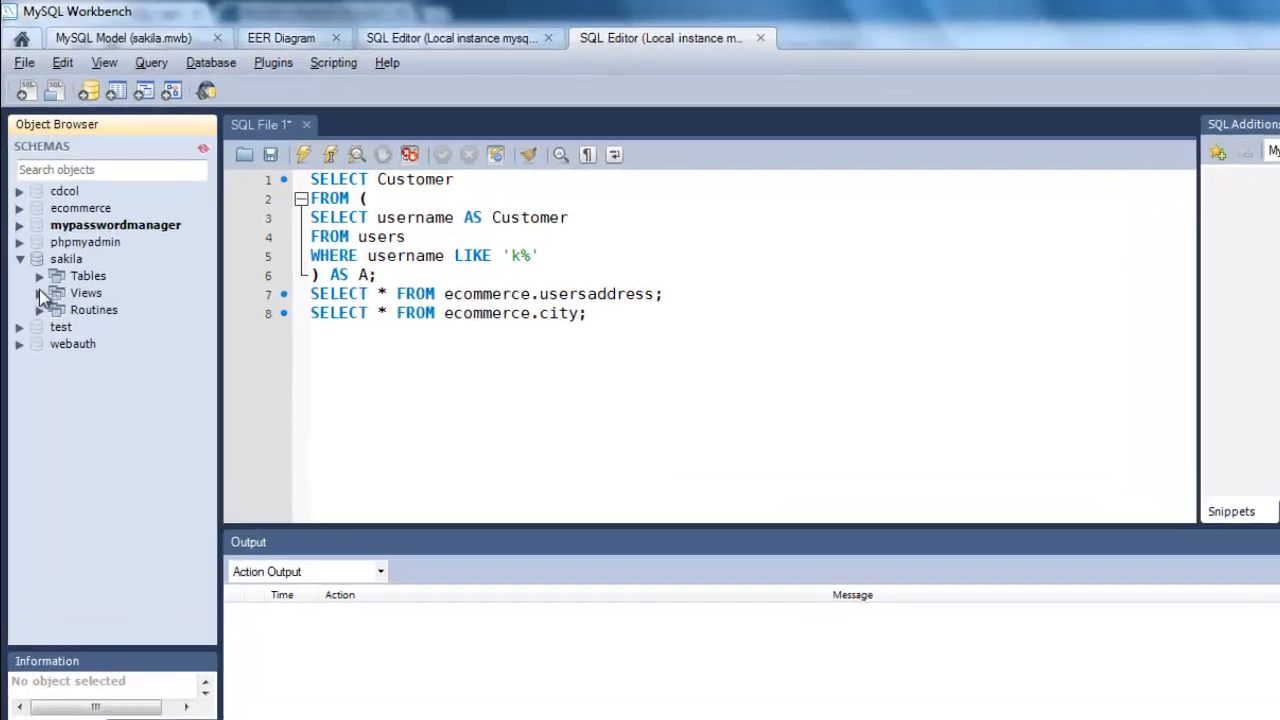
click(35, 258)
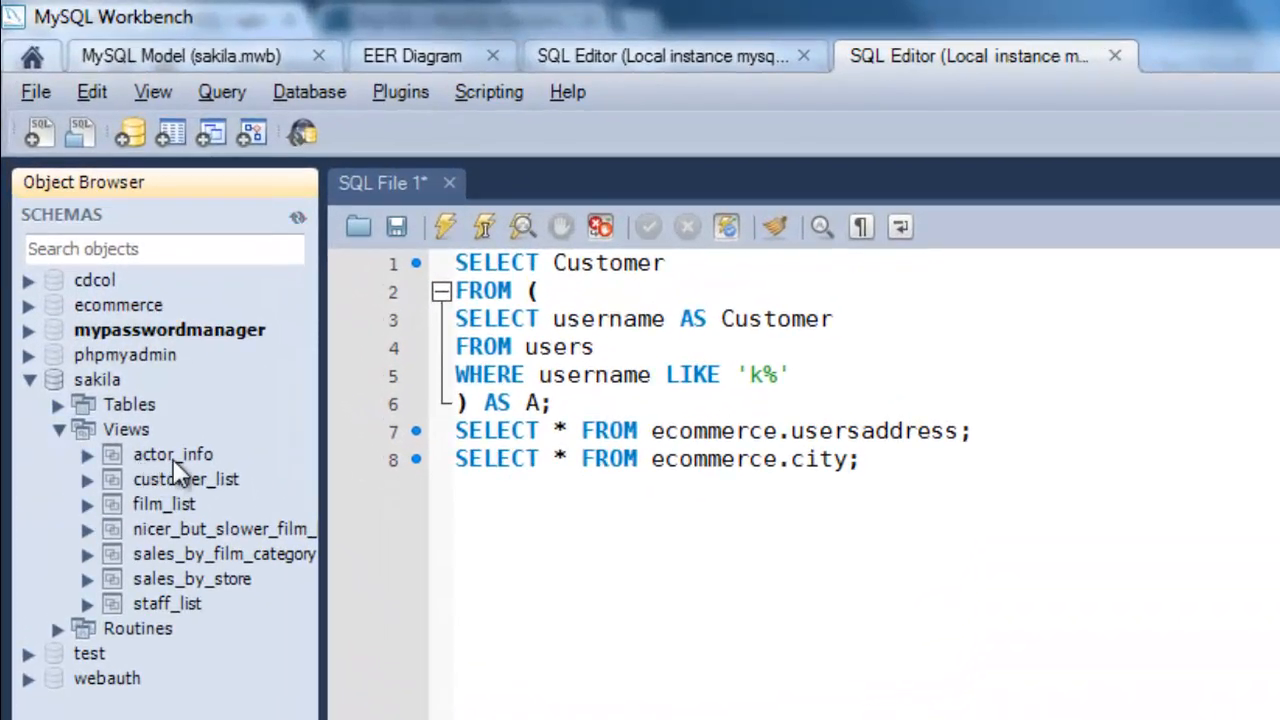
click(58, 429)
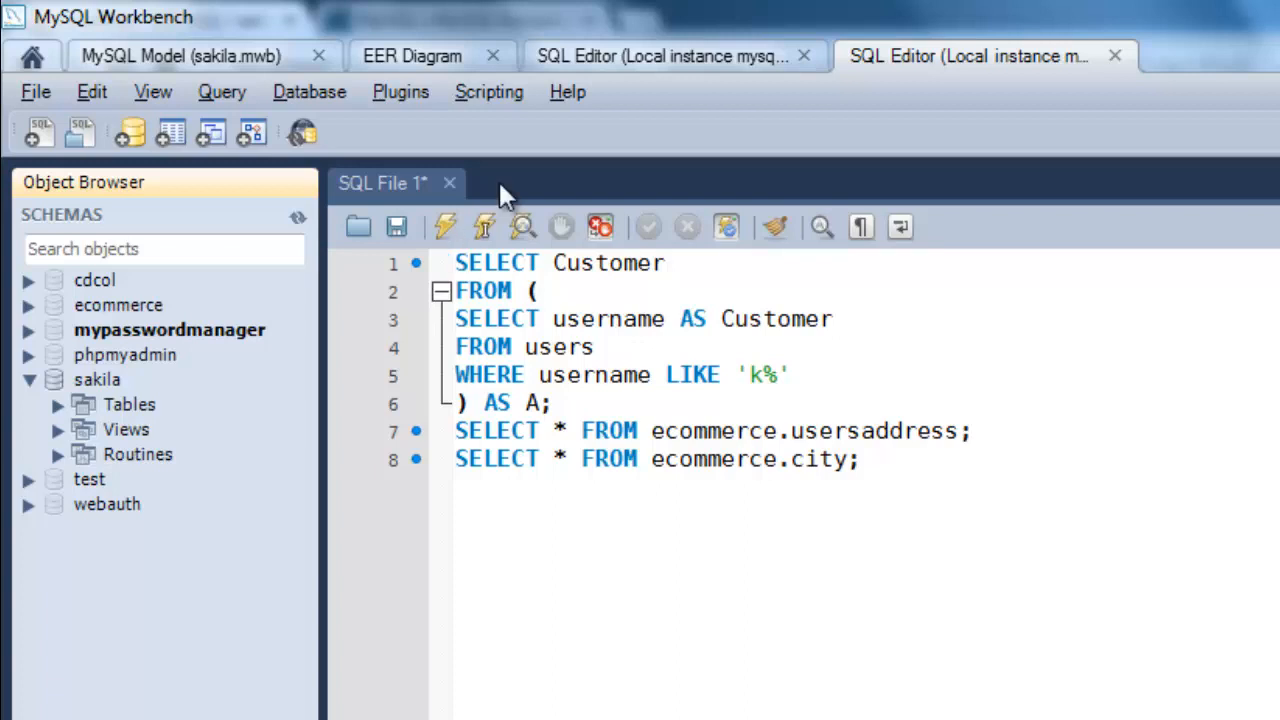
Create a new SQL query file and select the working database with "use sakila;"
key(ctrl+t)
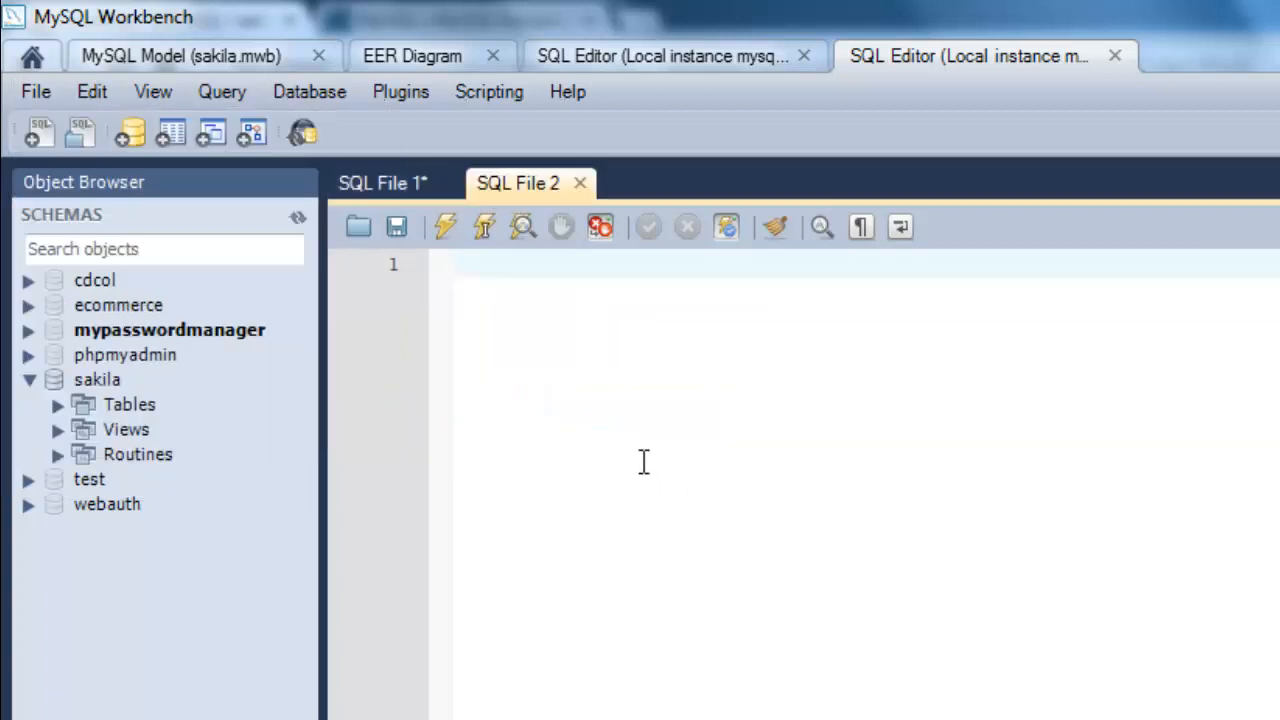
text(use)
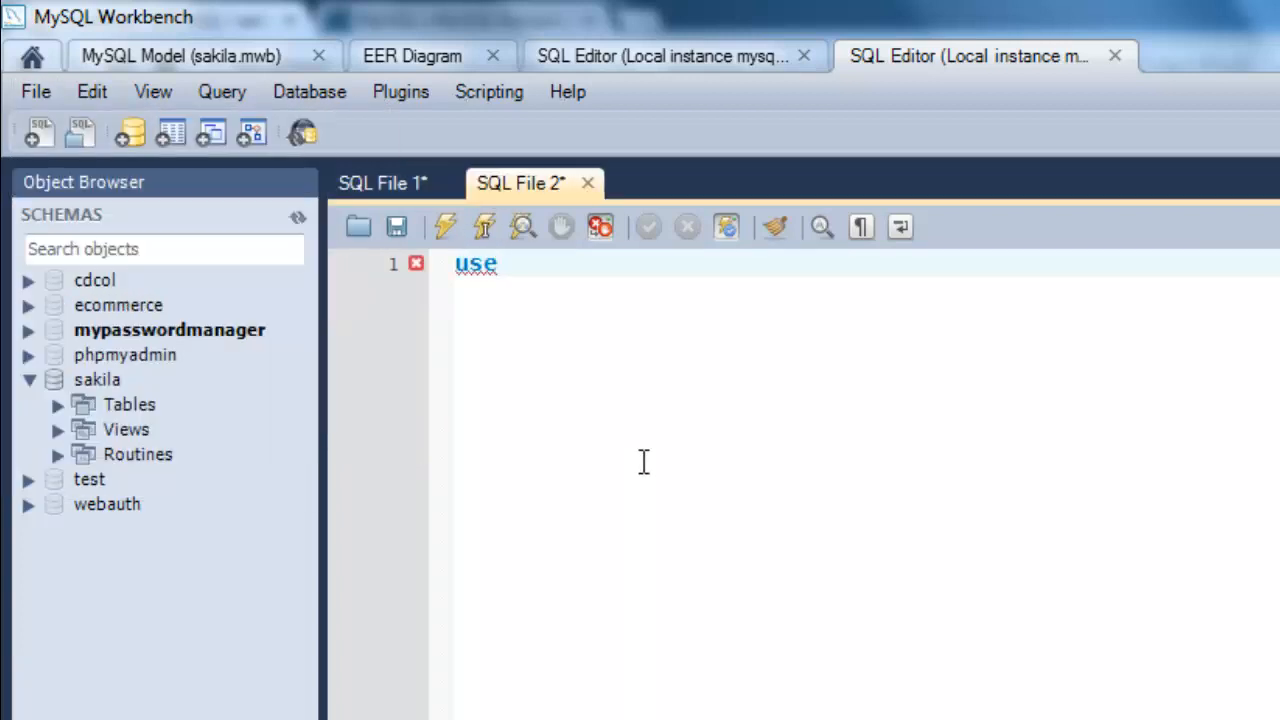
text(sakila;)
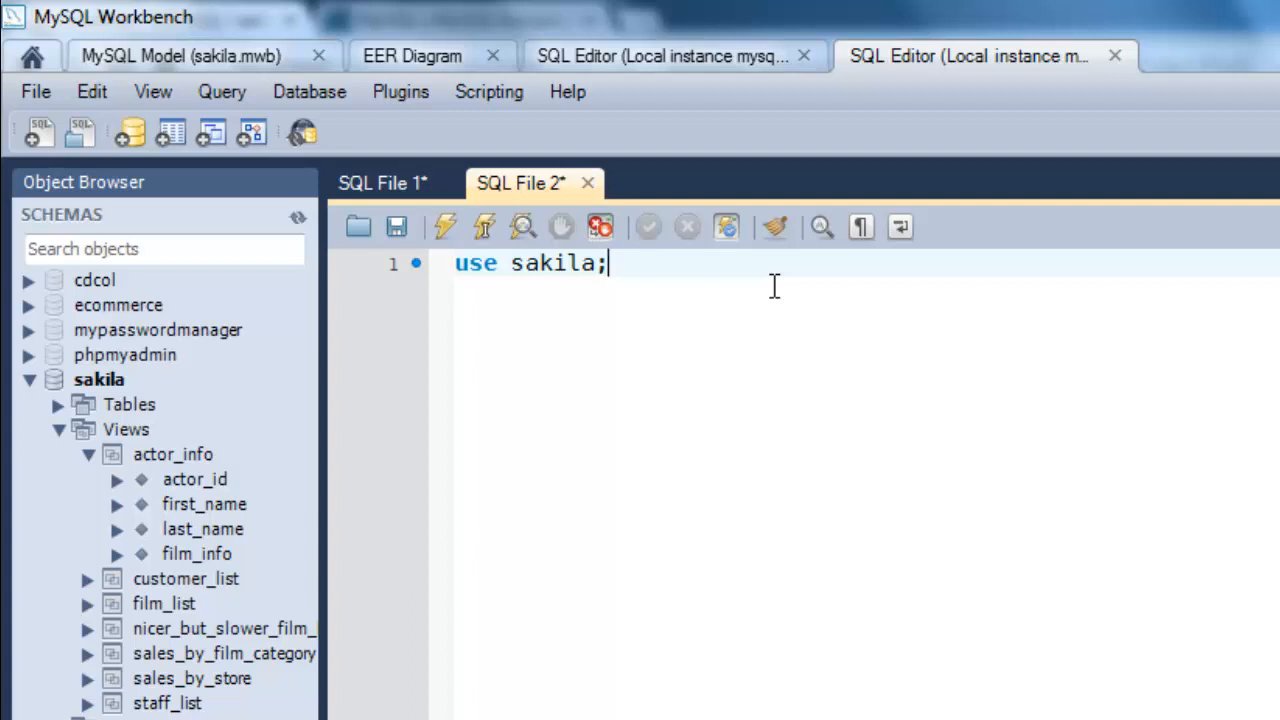
Add and run the query "SELECT COUNT(actor_id) FROM actor_info;" below the use statement
key(Return)
text(SEL)
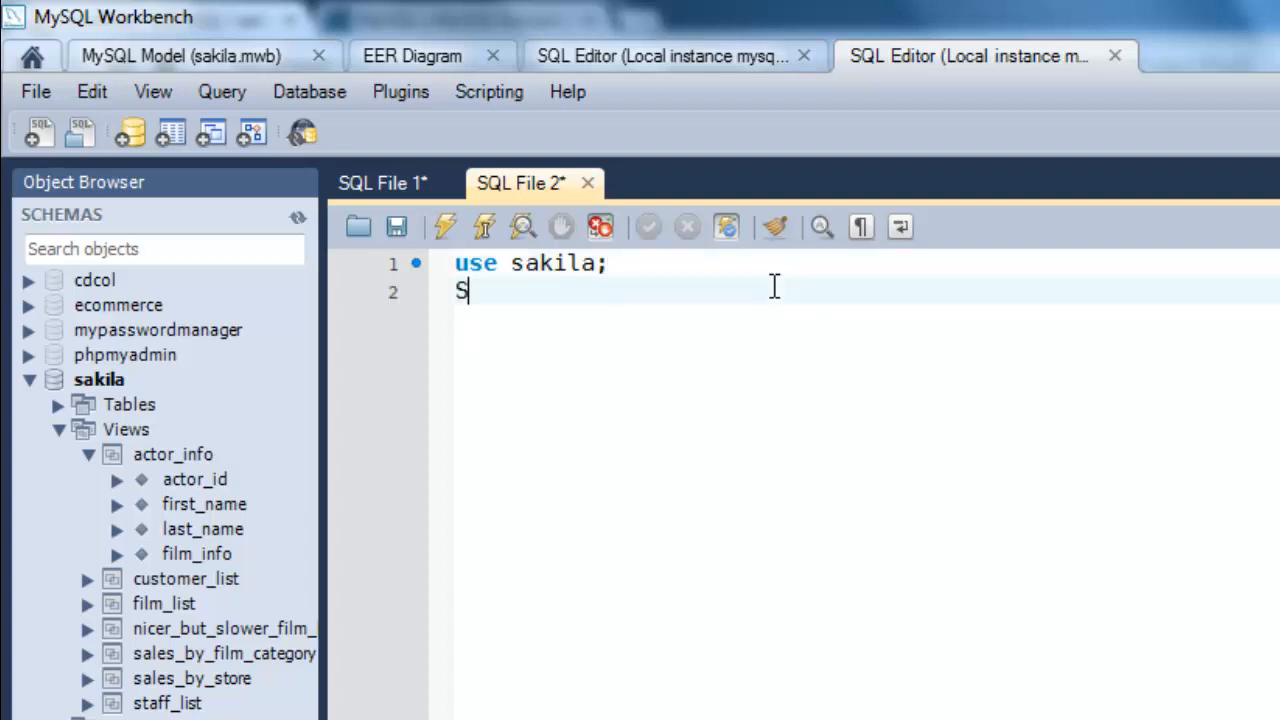
text(o)
text(;)
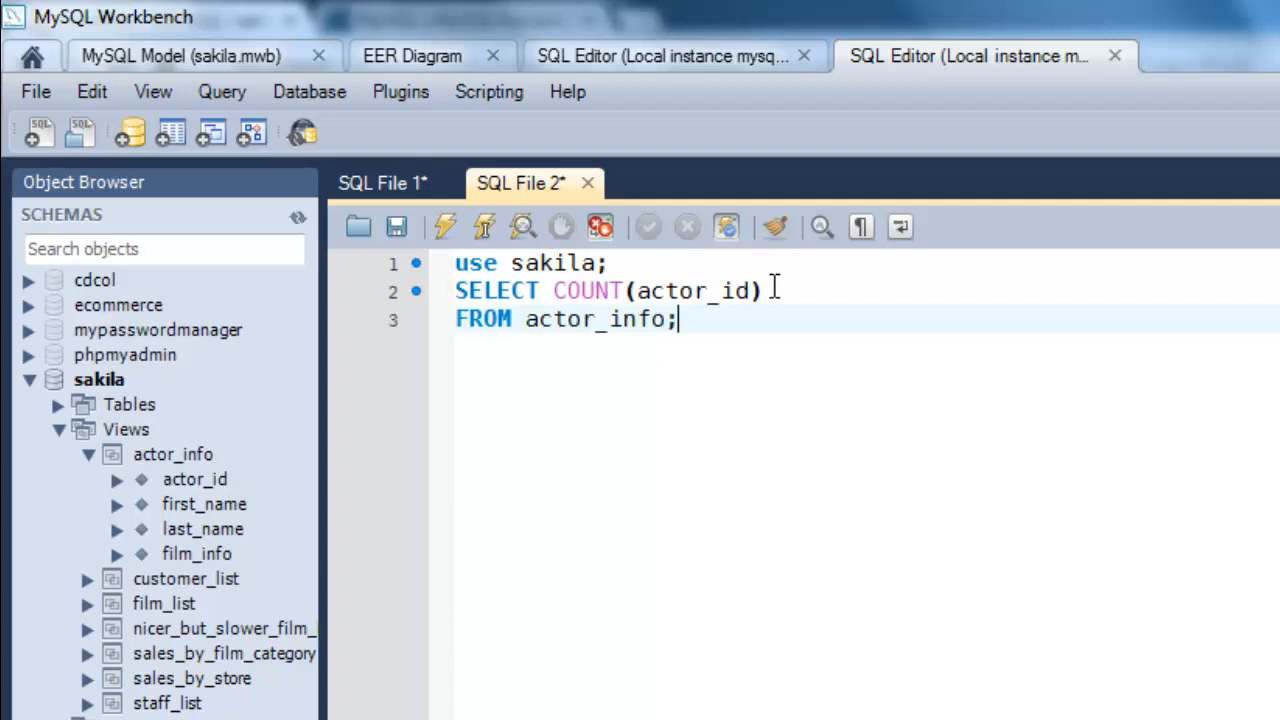
key(ctrl+Return)
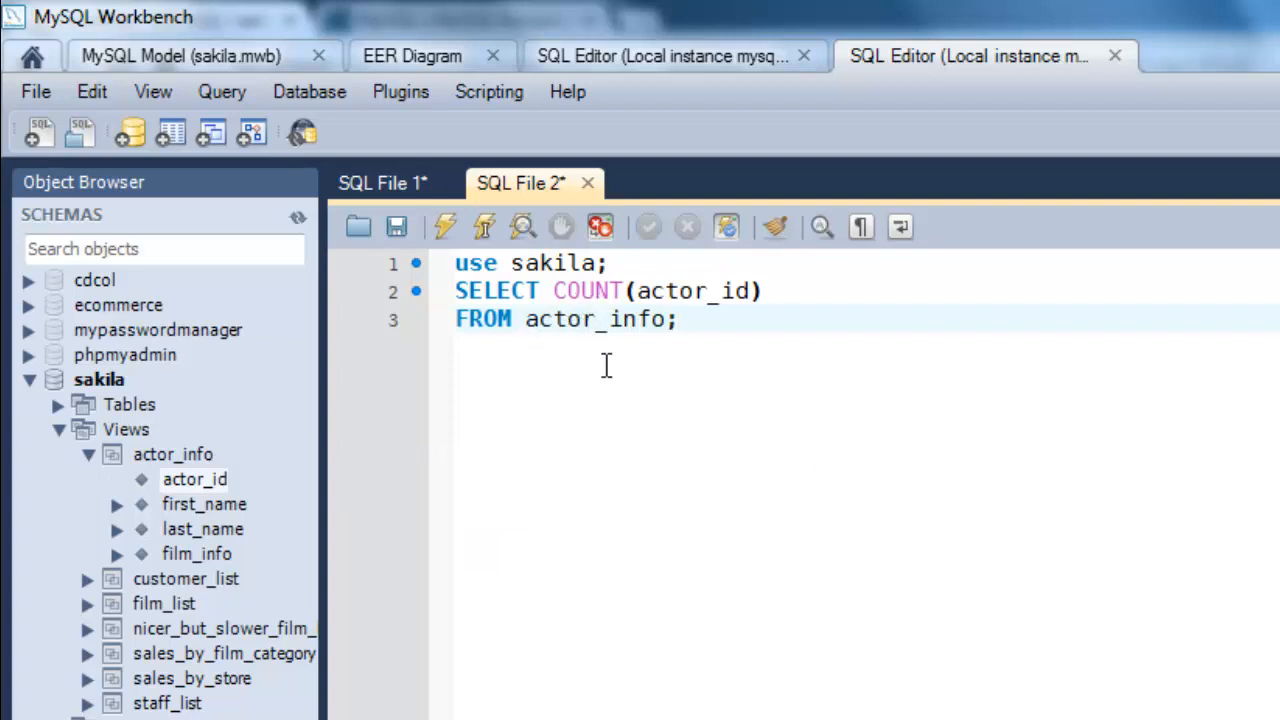
Switch to Chrome and show the example databases on the MySQL documentation page
key(alt+Tab)
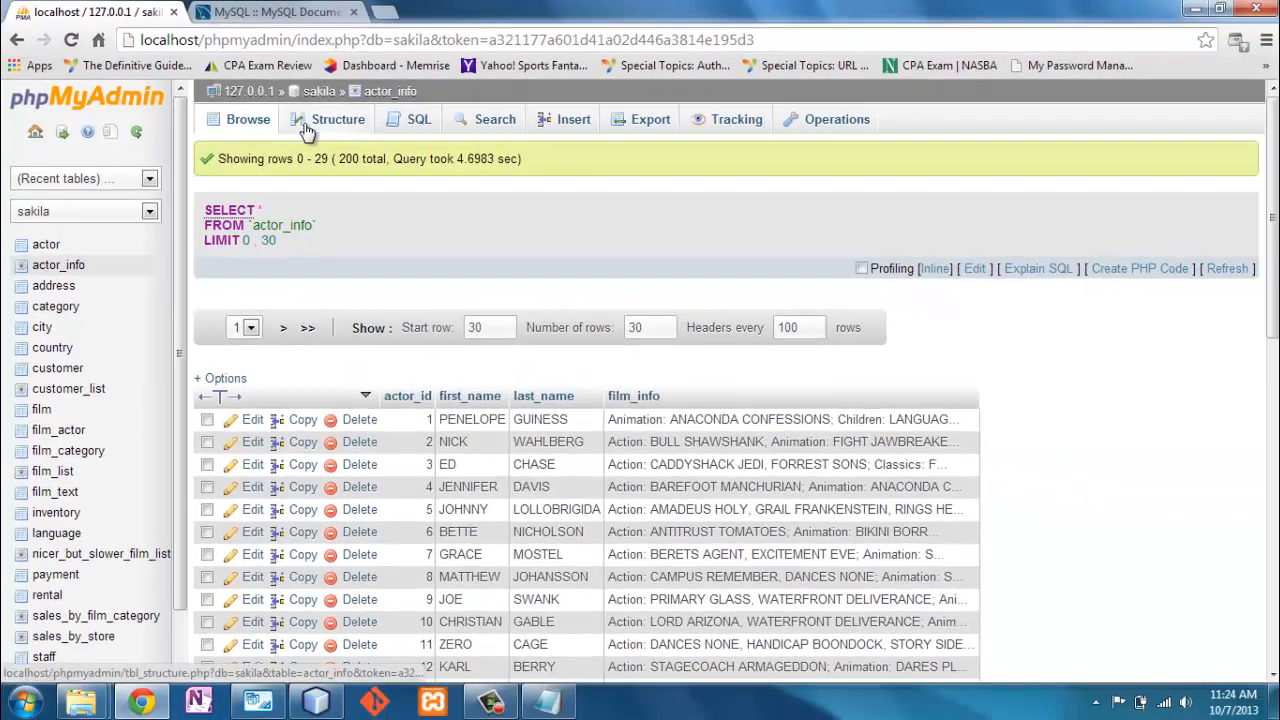
click(278, 12)
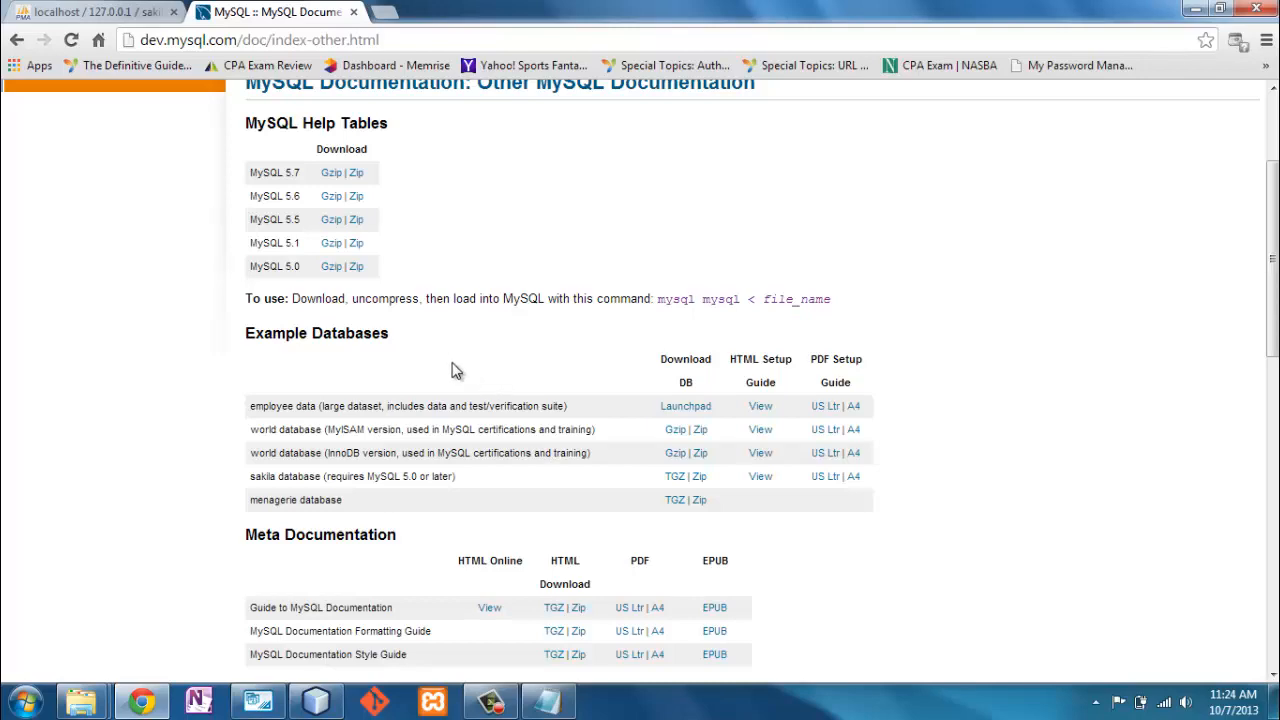
Switch to NetBeans and examine the table definitions in sakila-schema.sql and the INSERT statements and triggers in sakila-data.sql
key(alt+Tab)
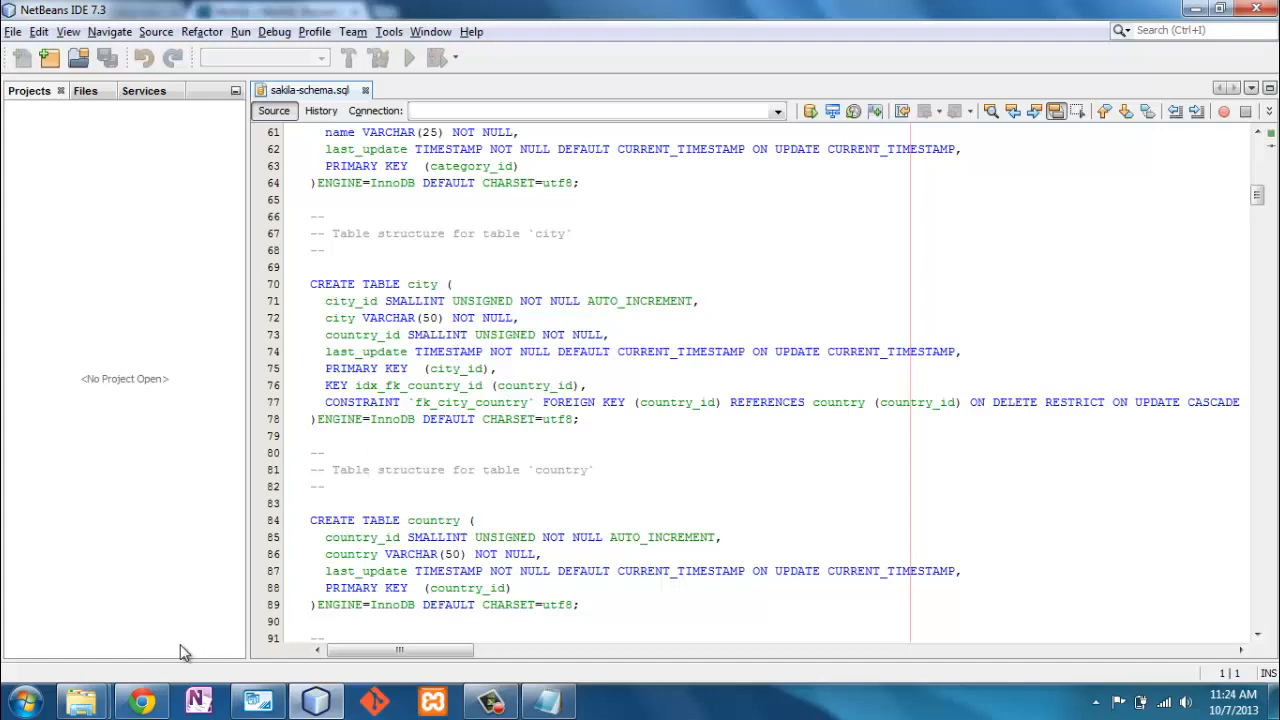
scroll(792, 323, down, 4)
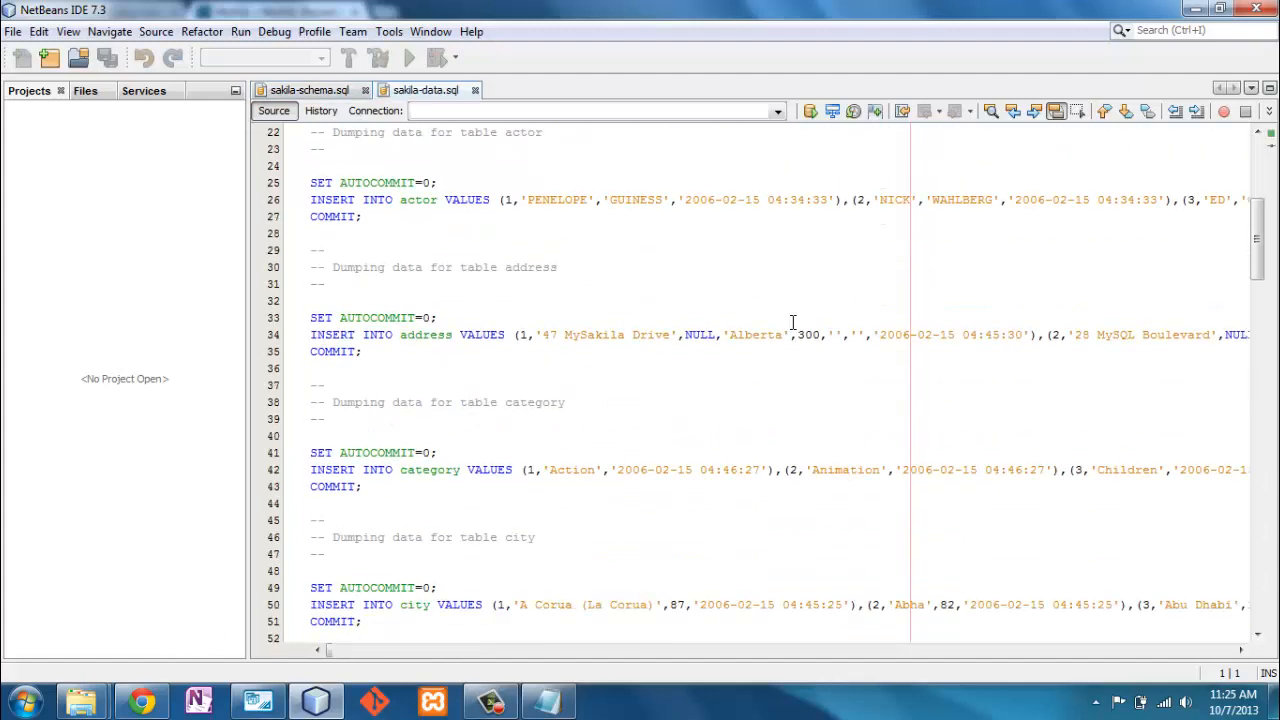
scroll(792, 321, down, 15)
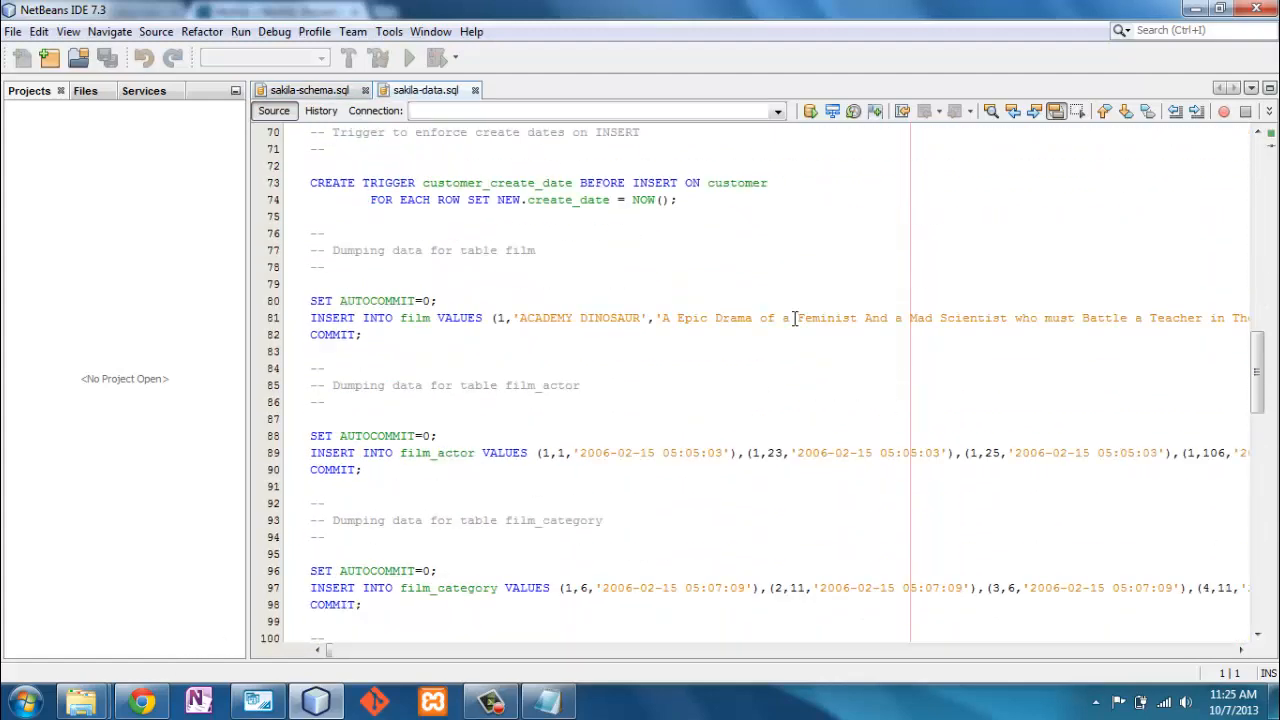
scroll(794, 318, down, 5)
scroll(794, 318, down, 1)
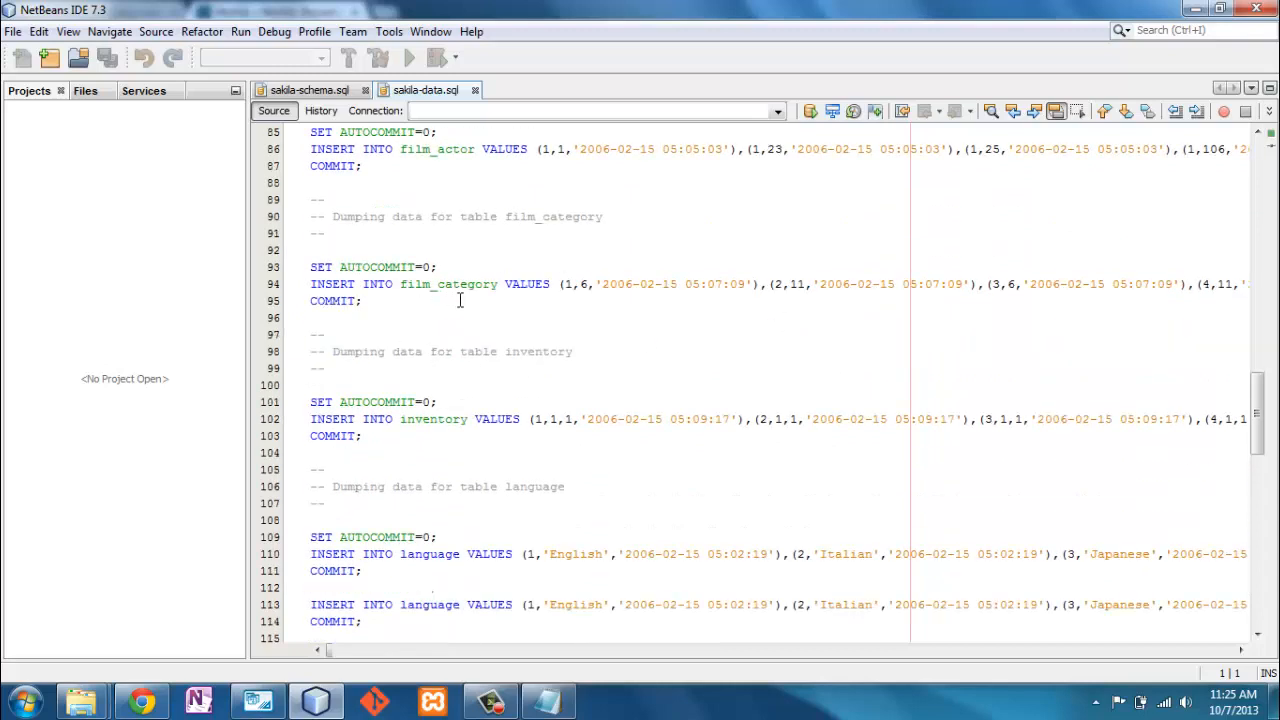
scroll(939, 303, down, 1)
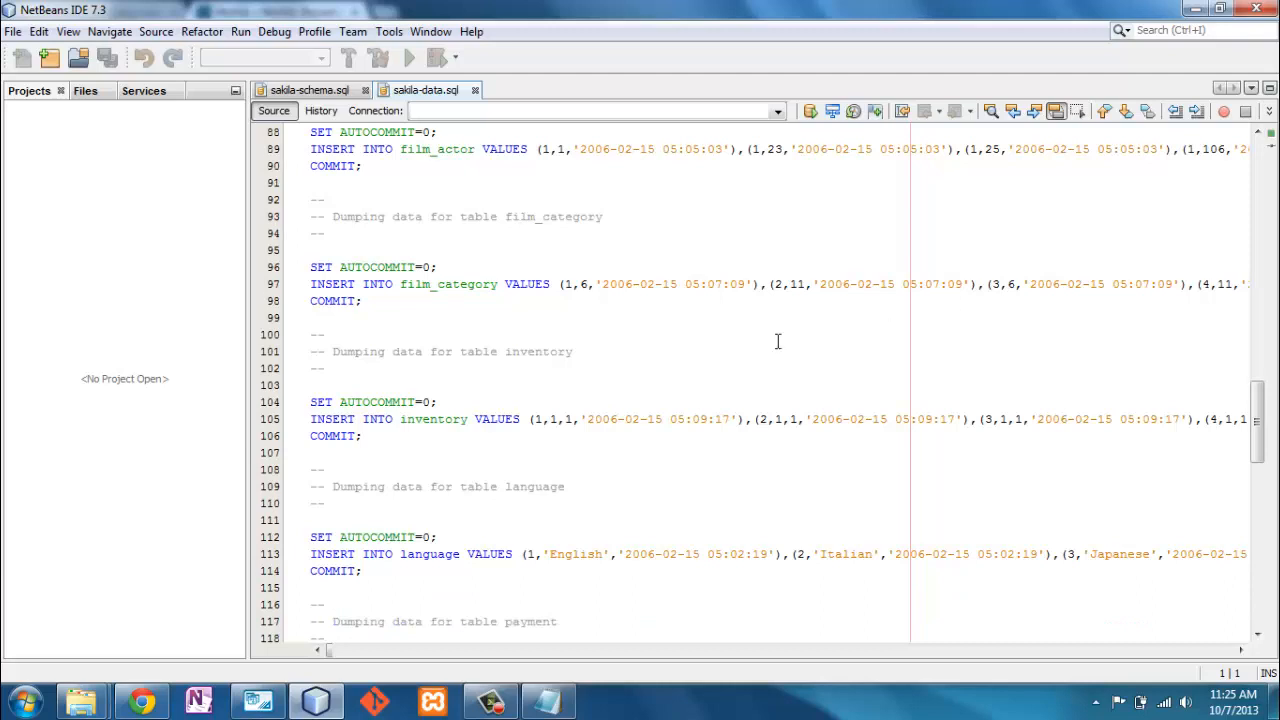
scroll(777, 340, down, 4)
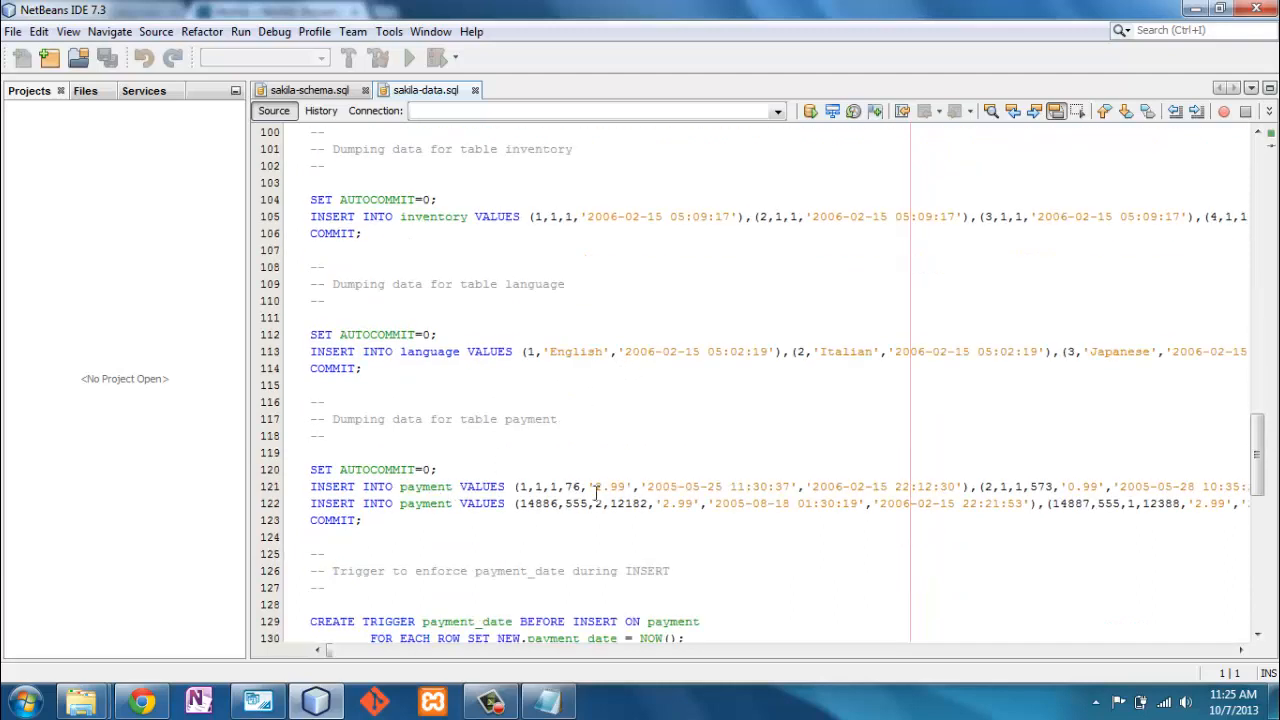
scroll(832, 414, down, 1)
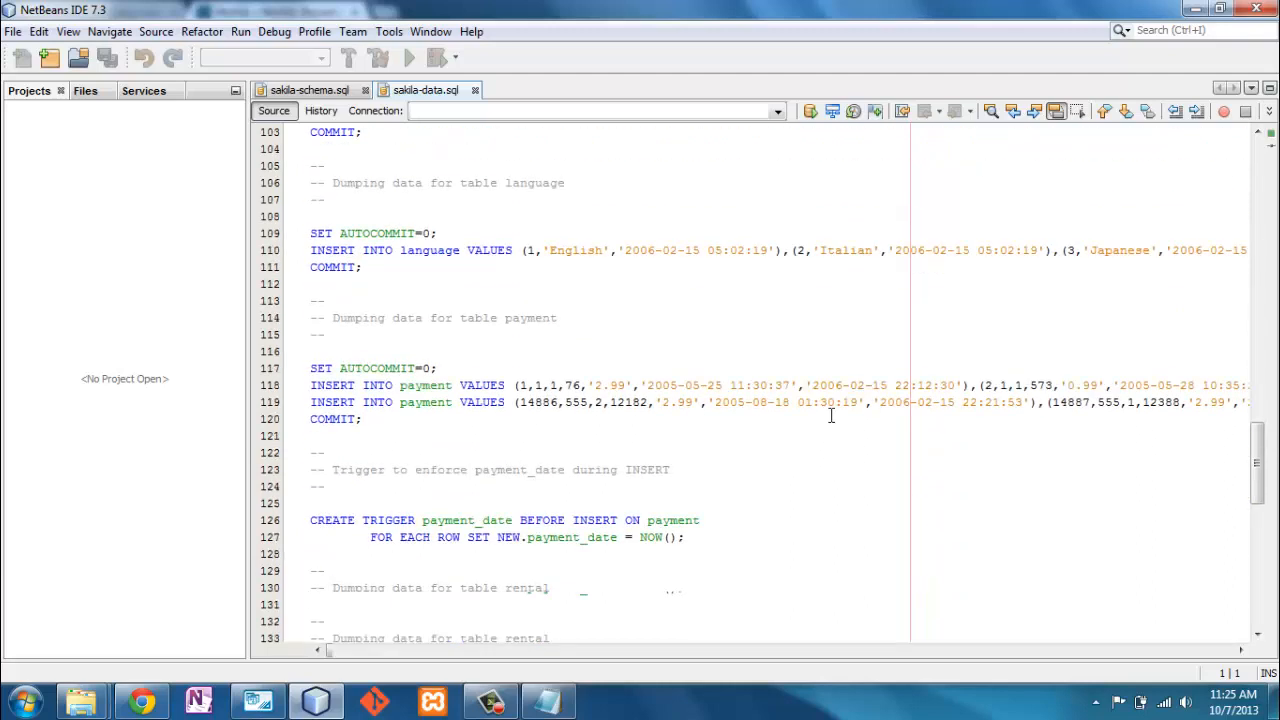